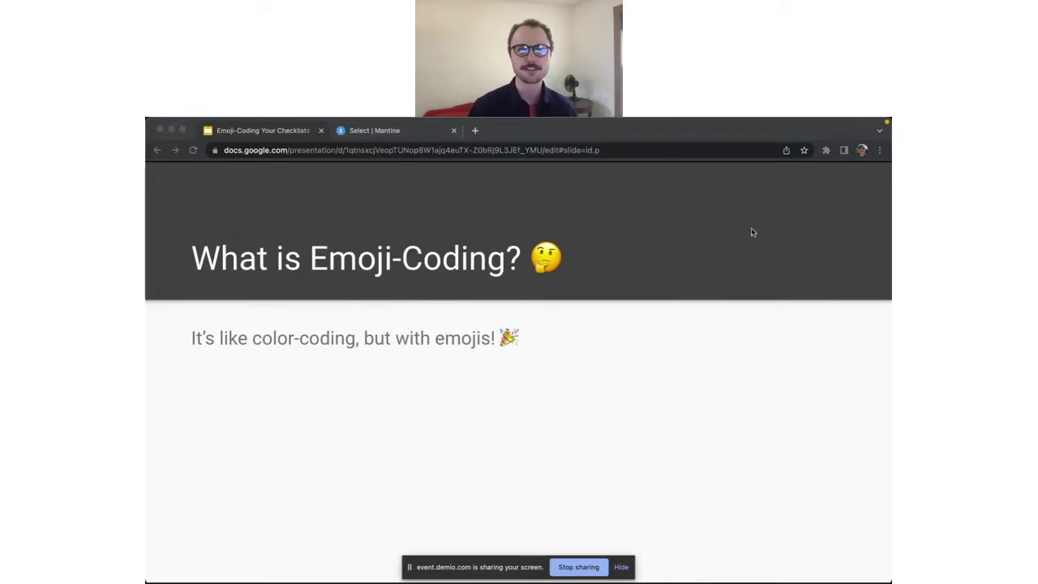
pyautogui.click(489, 267)
pyautogui.press('Home')
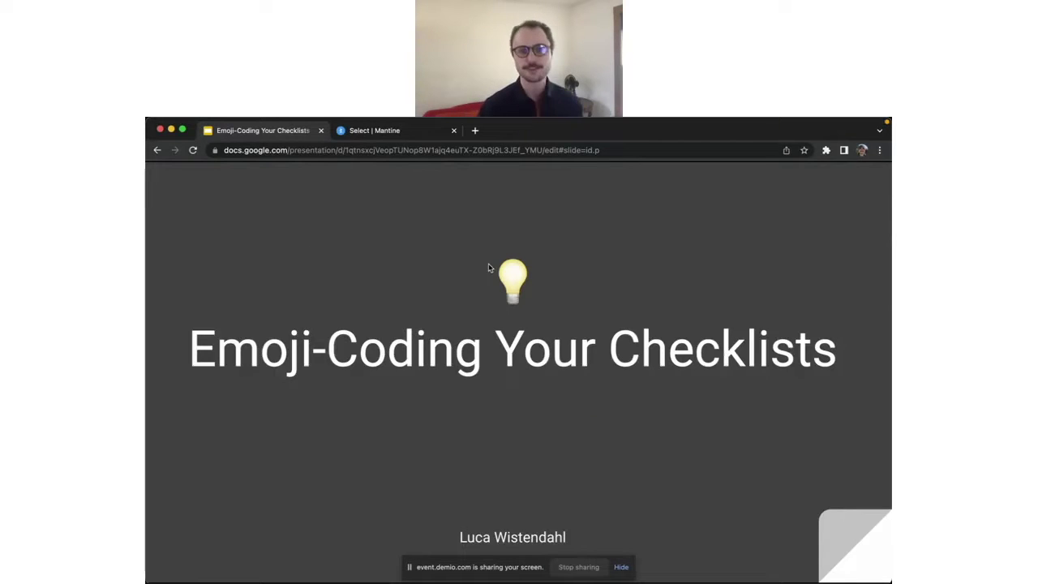
pyautogui.click(488, 267)
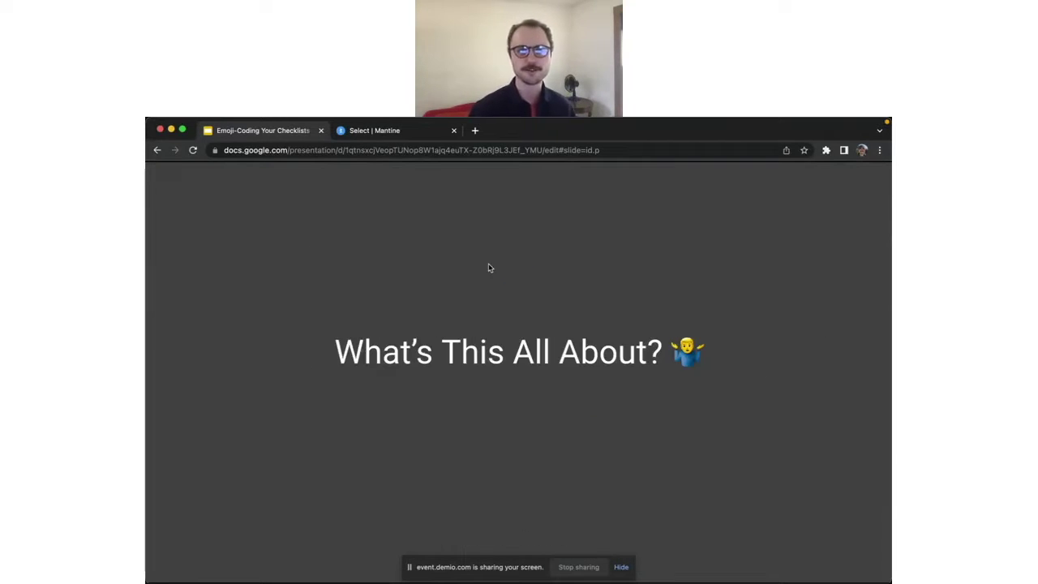
pyautogui.click(489, 267)
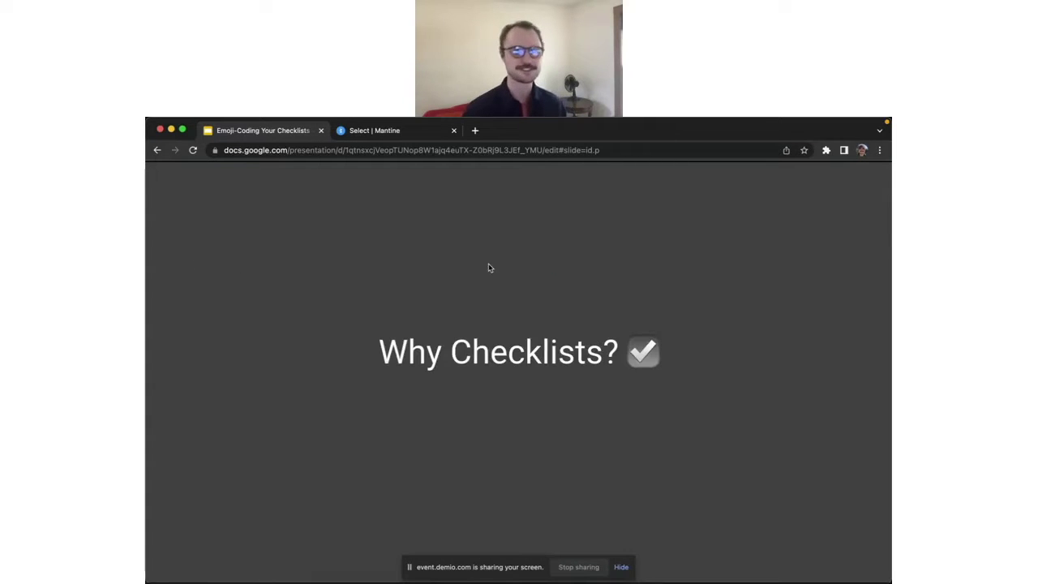
pyautogui.click(488, 267)
pyautogui.click(489, 268)
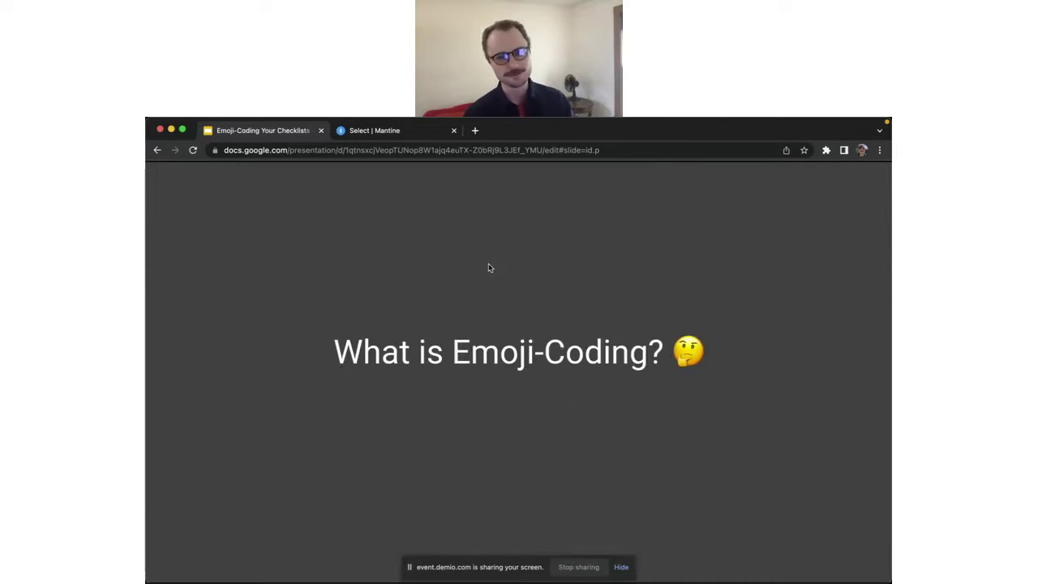
pyautogui.click(489, 268)
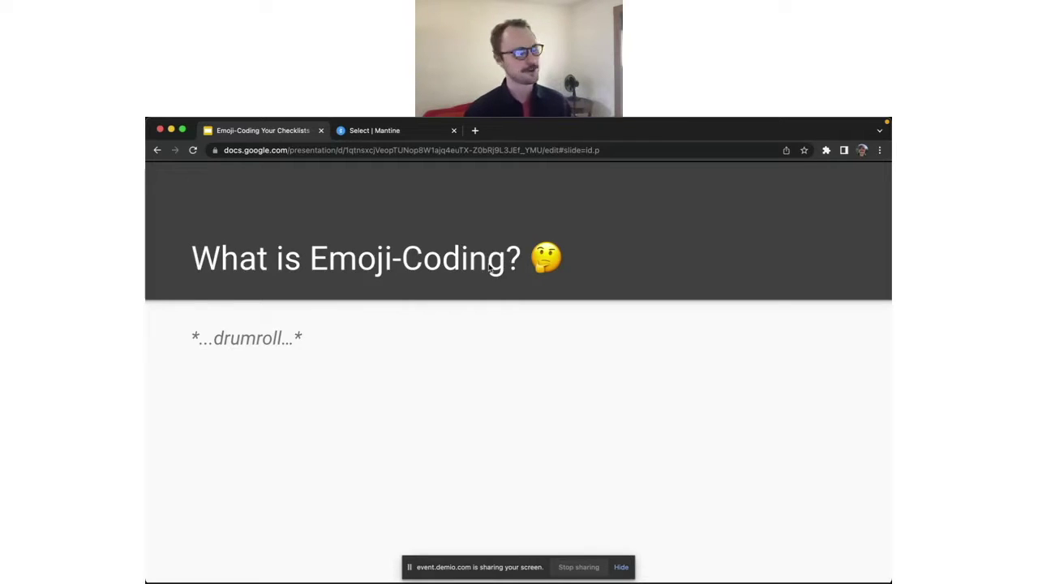
pyautogui.press('Right')
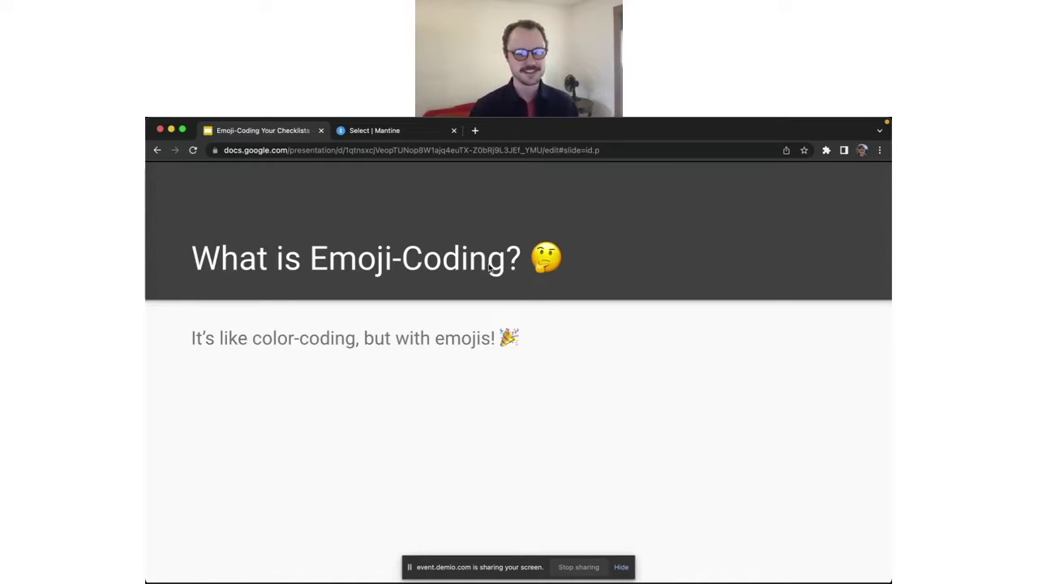
pyautogui.press('Right')
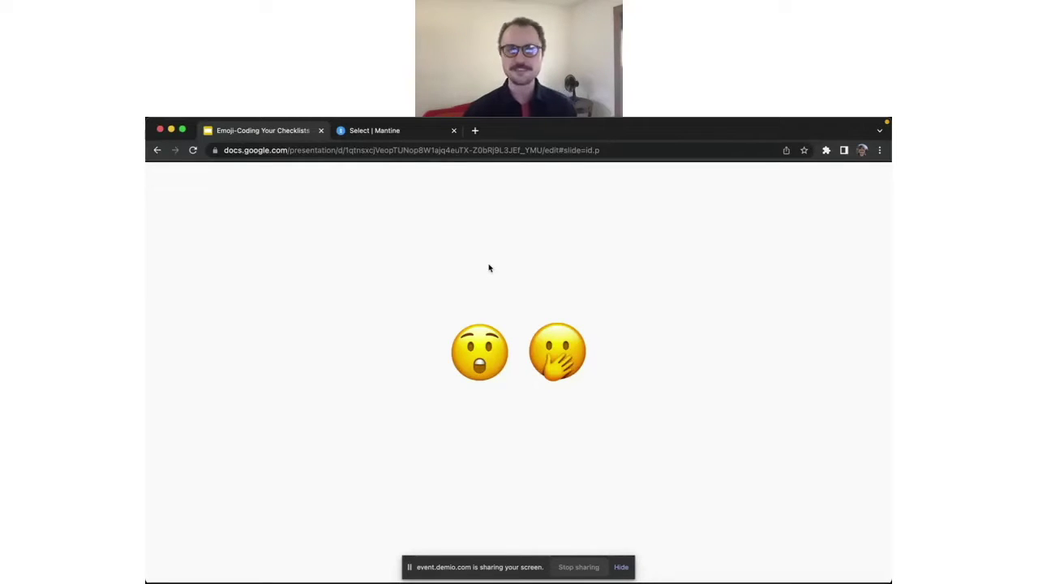
pyautogui.press('Left')
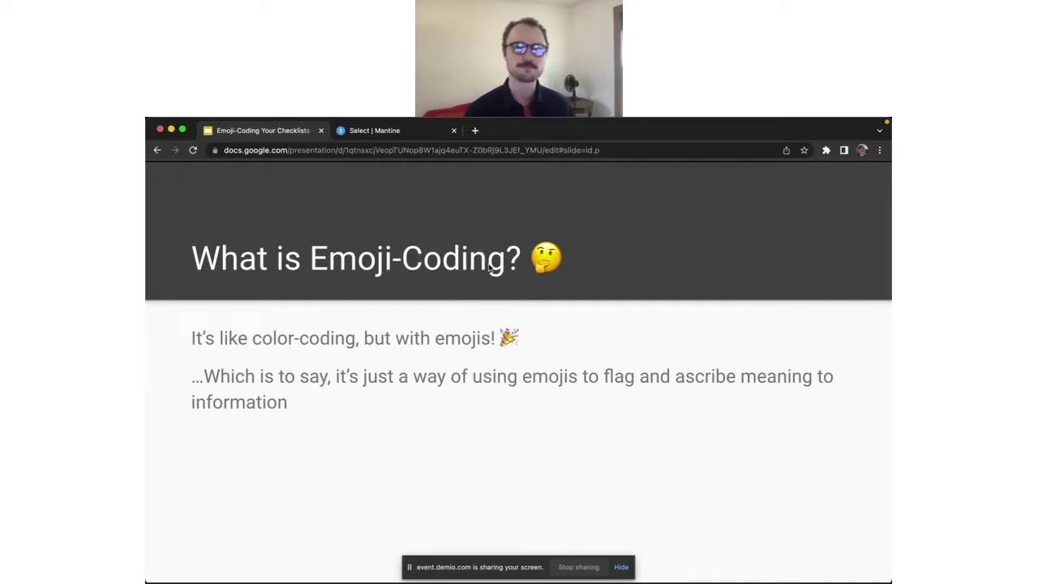
pyautogui.press('Right')
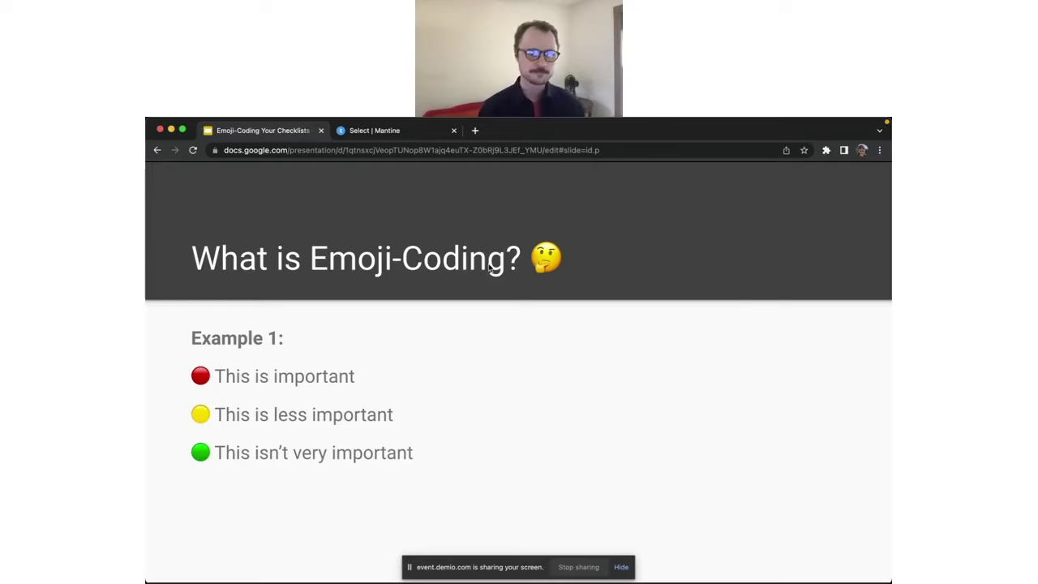
pyautogui.press('Right')
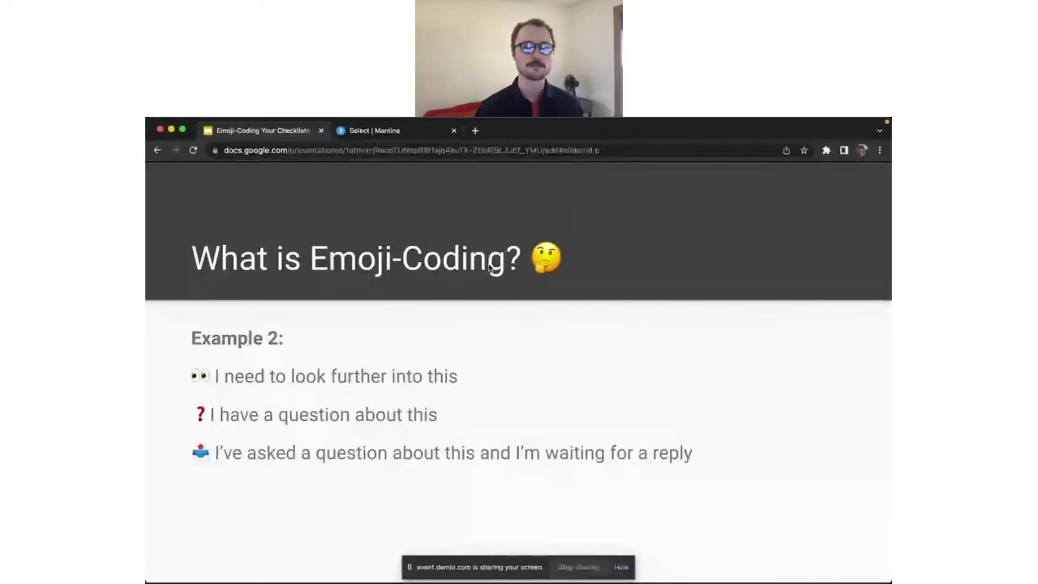
pyautogui.press('Left')
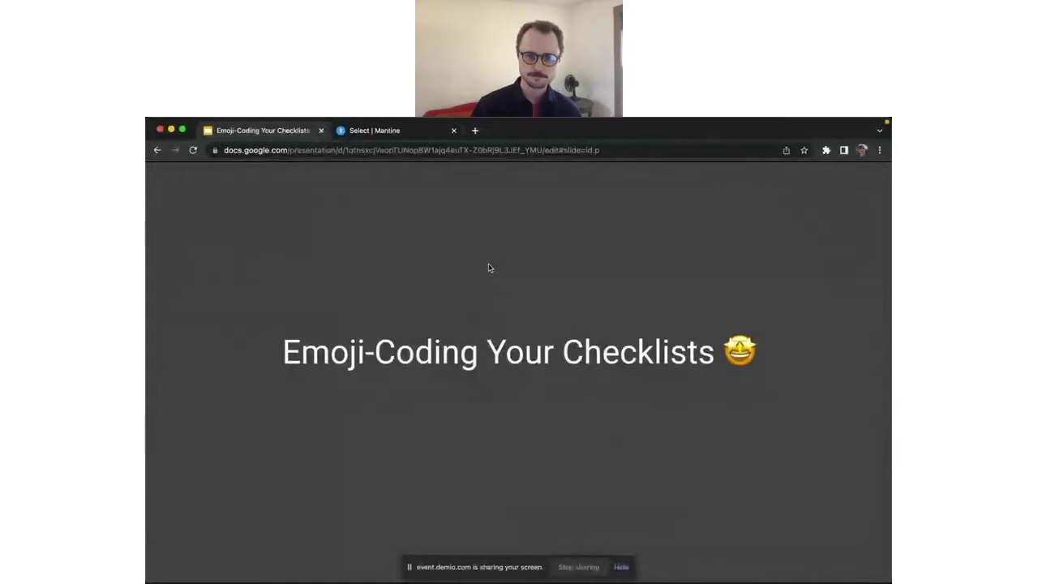
pyautogui.press('Right')
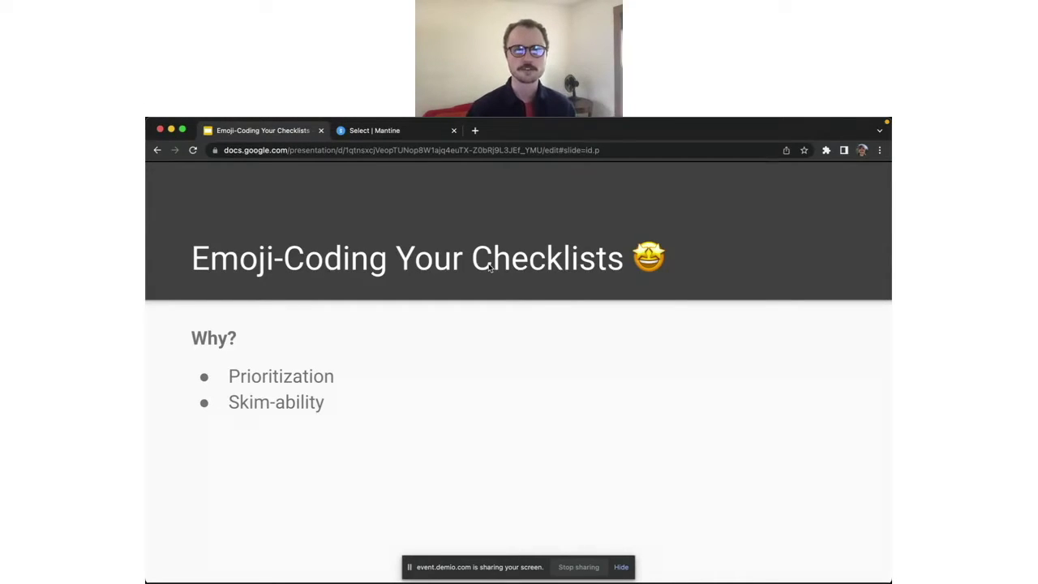
pyautogui.press('Right')
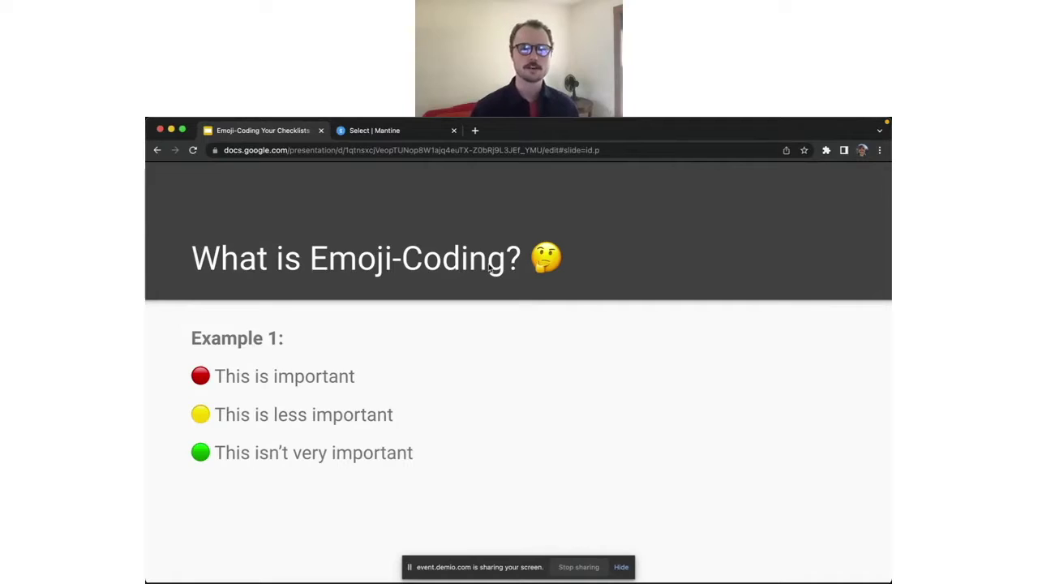
pyautogui.press('Right')
pyautogui.press('Right')
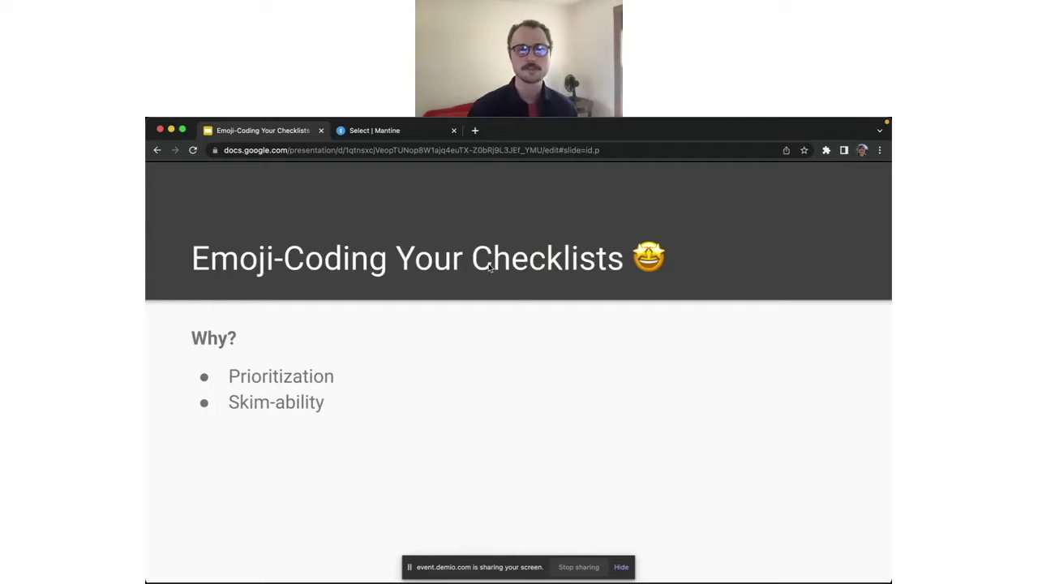
pyautogui.press('Left')
pyautogui.press('Left')
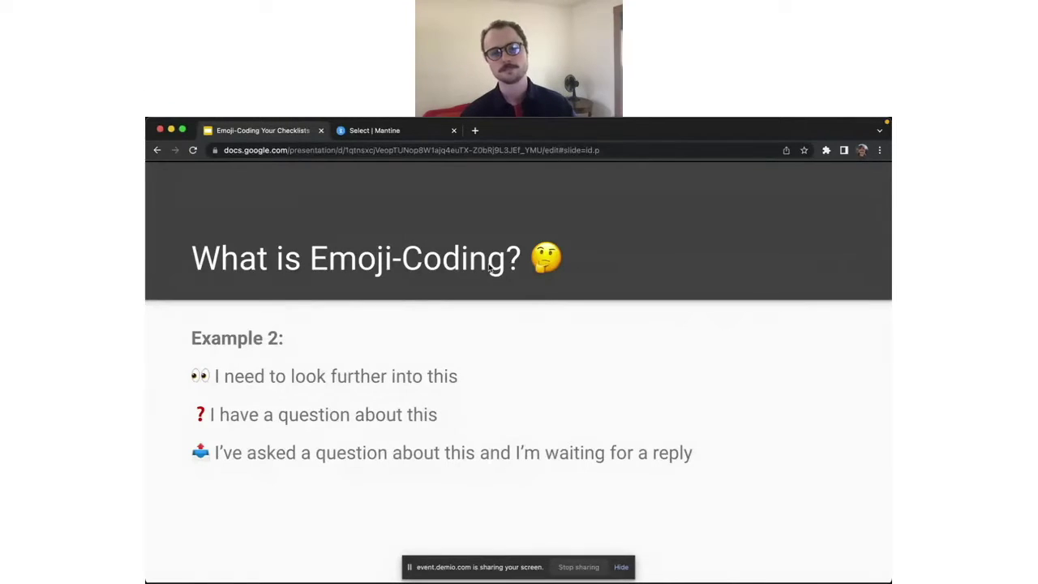
pyautogui.press('Left')
pyautogui.press('Right')
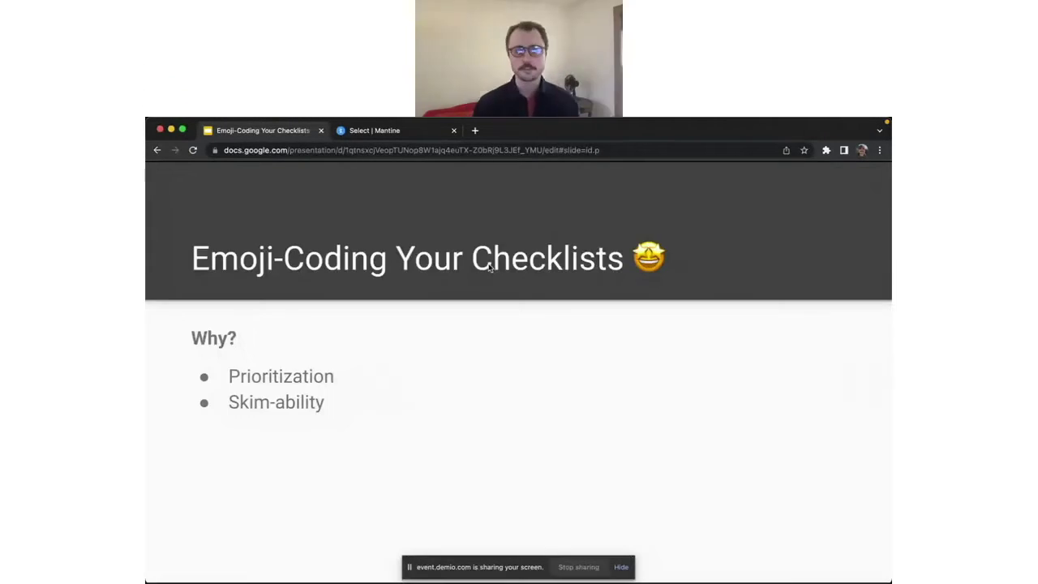
pyautogui.press('Right')
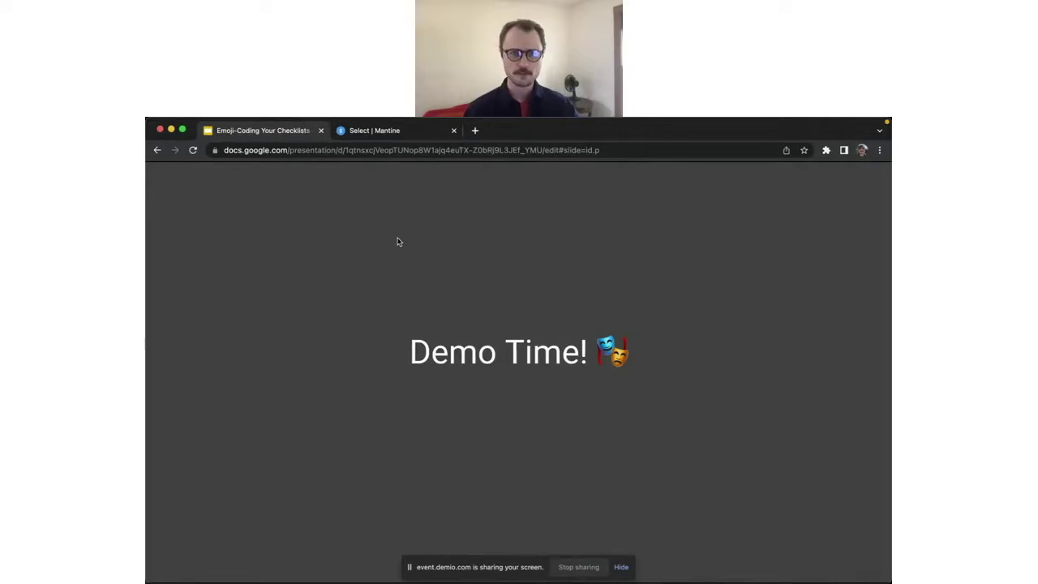
# Switch to the Mantine Select page and examine the options in the favorite framework/library dropdown example.
pyautogui.click(379, 137)
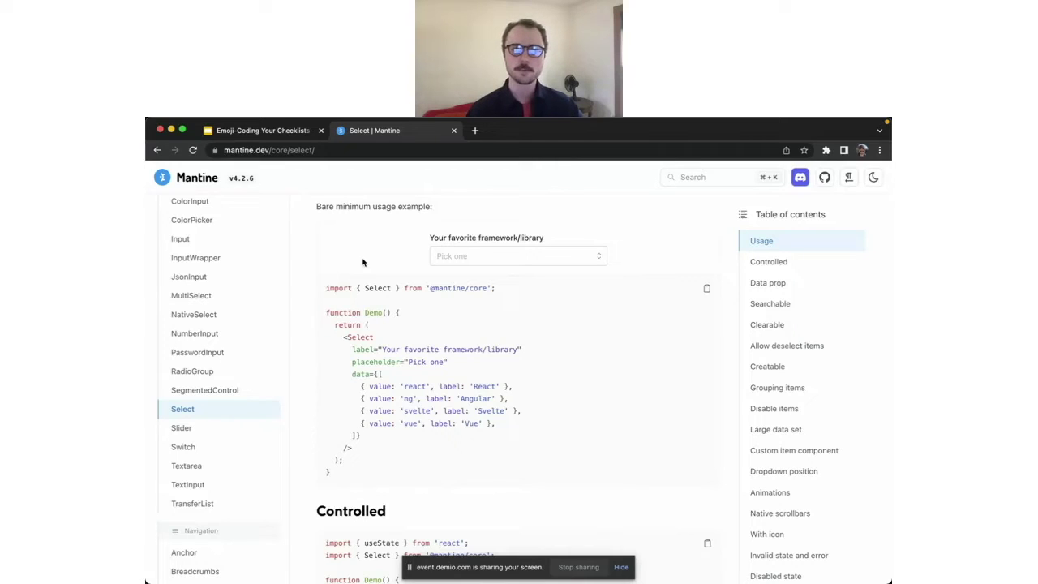
pyautogui.click(458, 257)
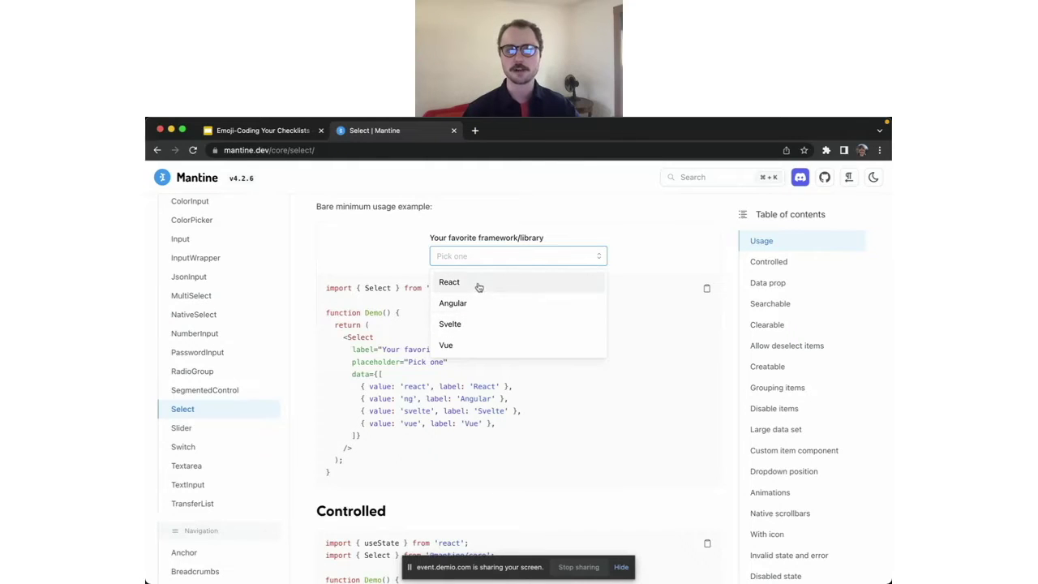
pyautogui.click(375, 249)
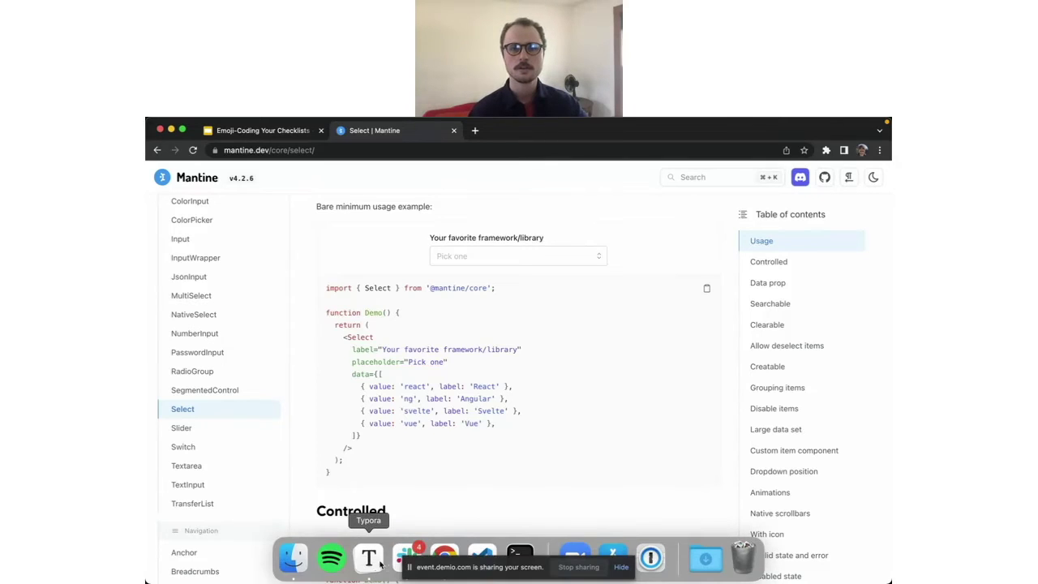
# Switch to Typora with checklist-demo.md and place the cursor after "I wish I could clear my selection".
pyautogui.click(370, 559)
pyautogui.click(487, 212)
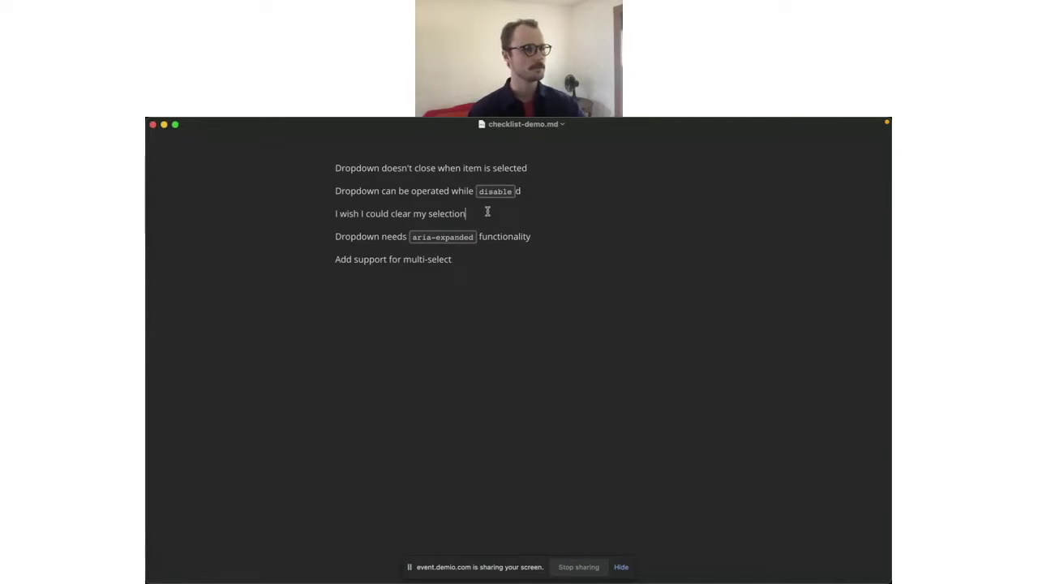
pyautogui.hotkey('ctrl', 'Up')
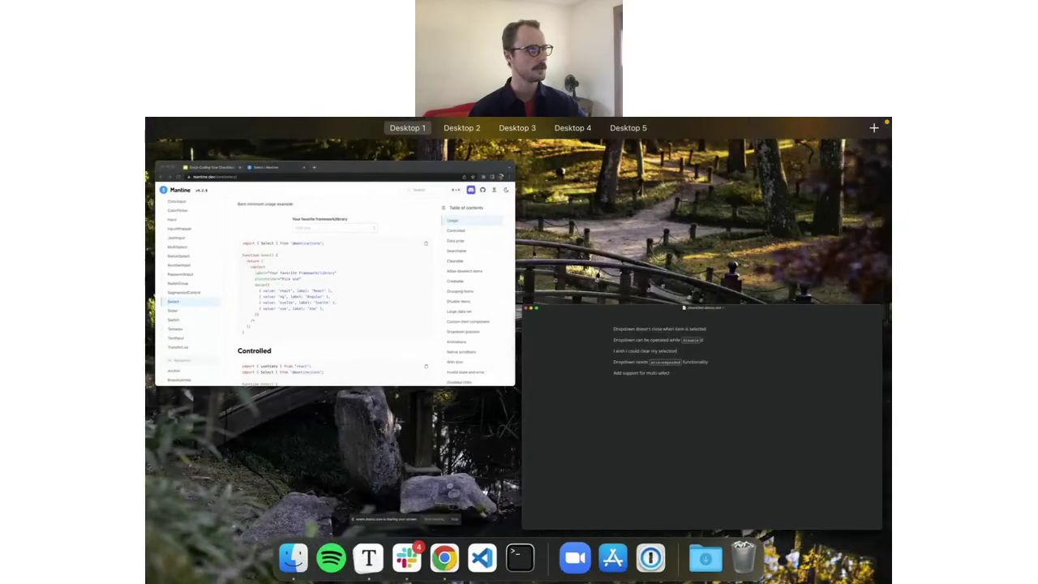
pyautogui.hotkey('ctrl', 'Up')
pyautogui.hotkey('ctrl', 'Up')
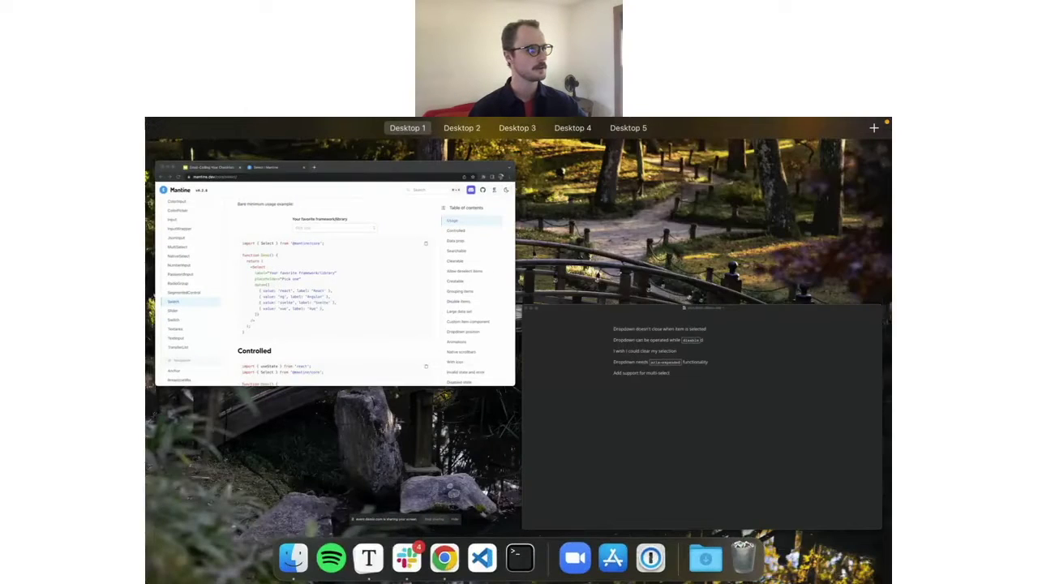
pyautogui.hotkey('ctrl', 'Up')
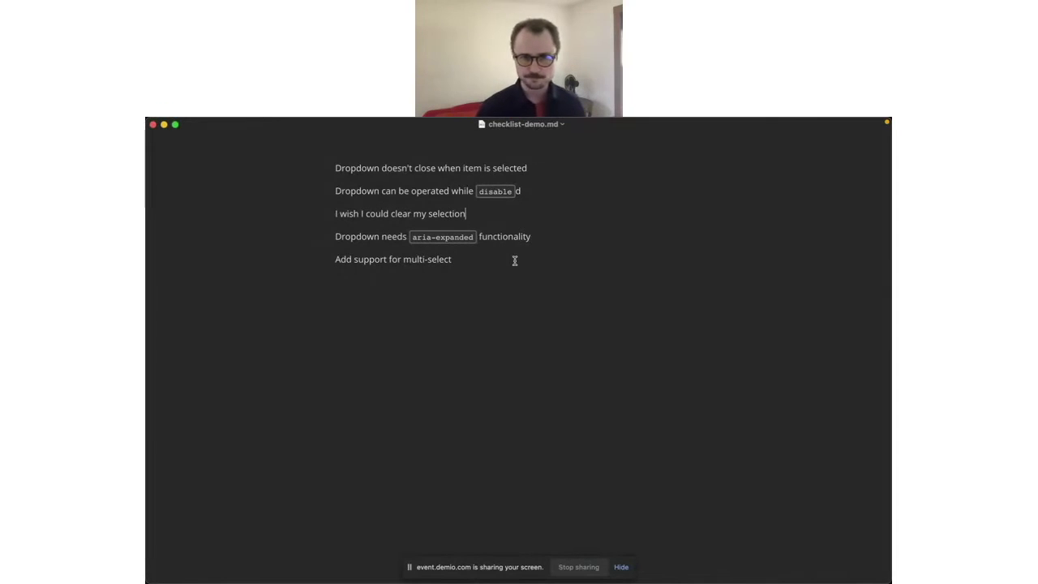
# Convert all lines of the document, from "Dropdown doesn't close" to "Add support for multi-select", into a task list with checkboxes.
pyautogui.press('super+Up')
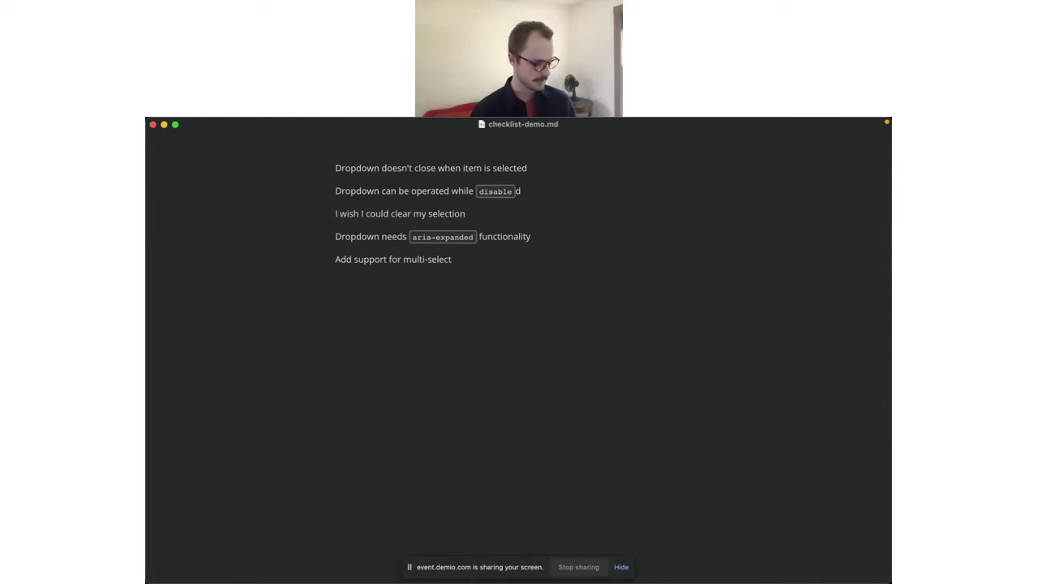
pyautogui.press('super+a')
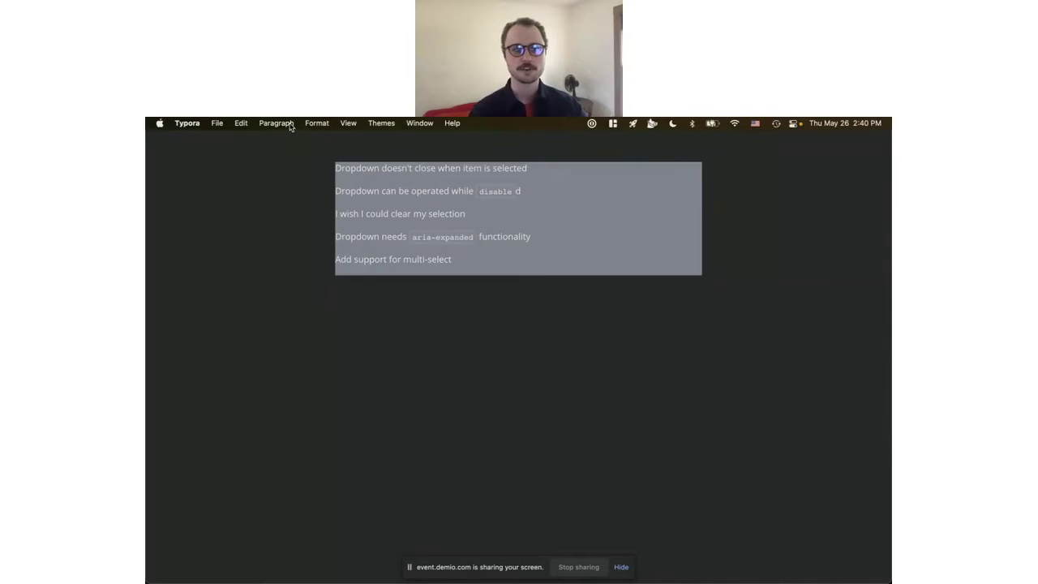
pyautogui.click(279, 123)
pyautogui.click(271, 354)
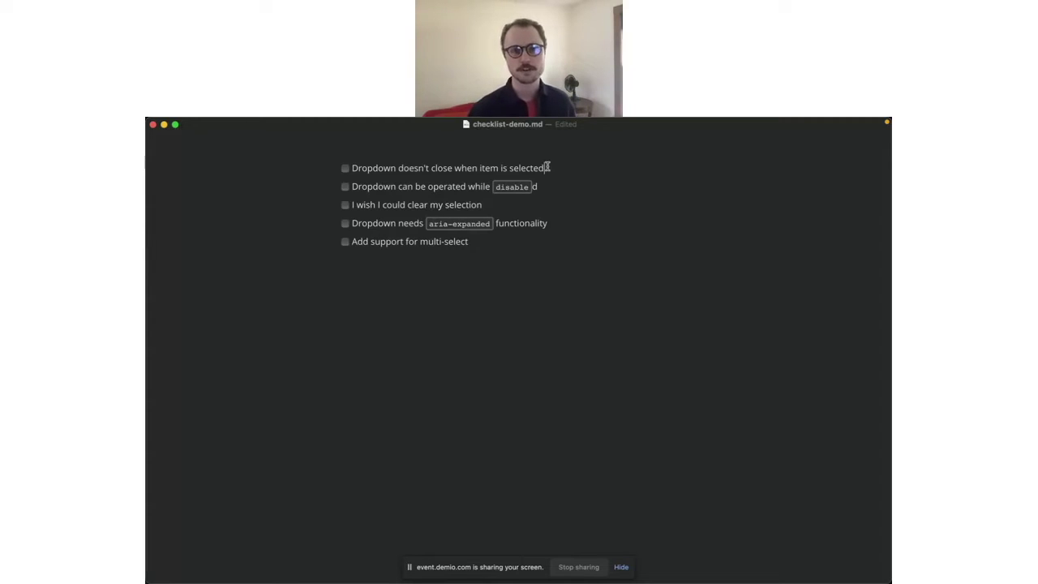
pyautogui.press('super+Return')
pyautogui.press('super+Return')
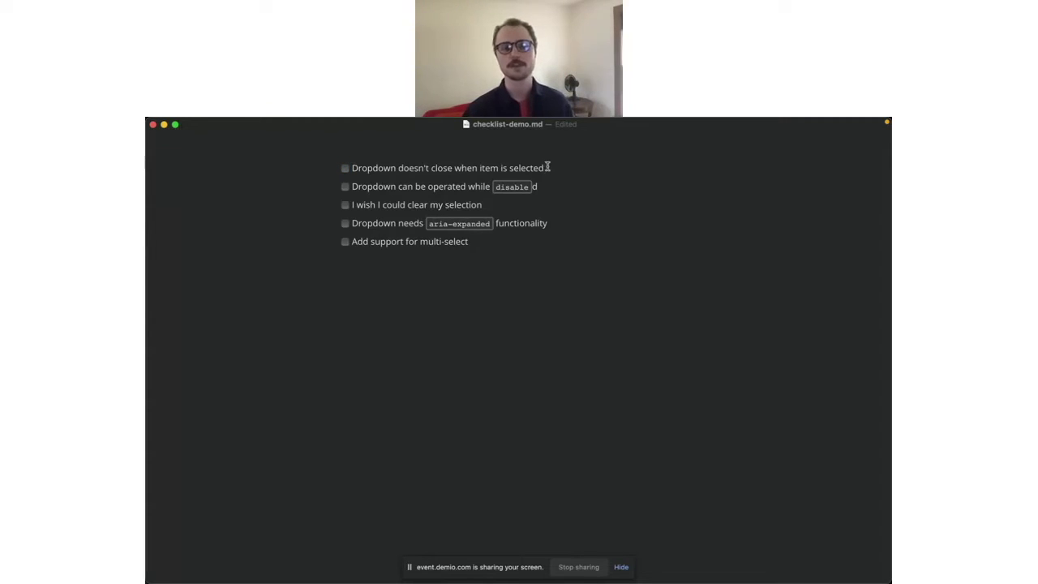
# Insert a bug emoji and a red circle emoji before the text of the task "Dropdown doesn't close when item is selected".
pyautogui.press('super+Left')
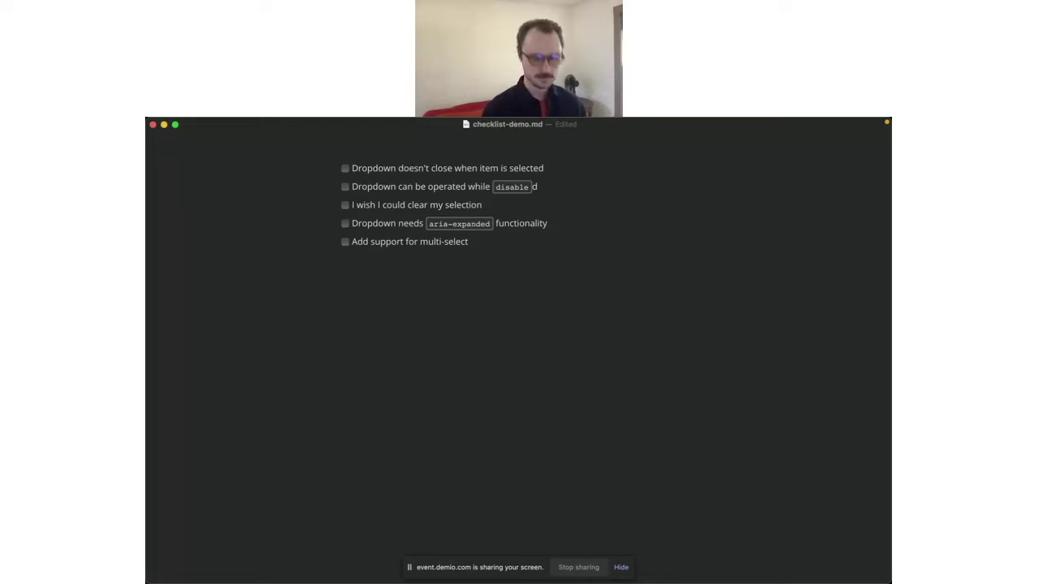
pyautogui.write('::bug')
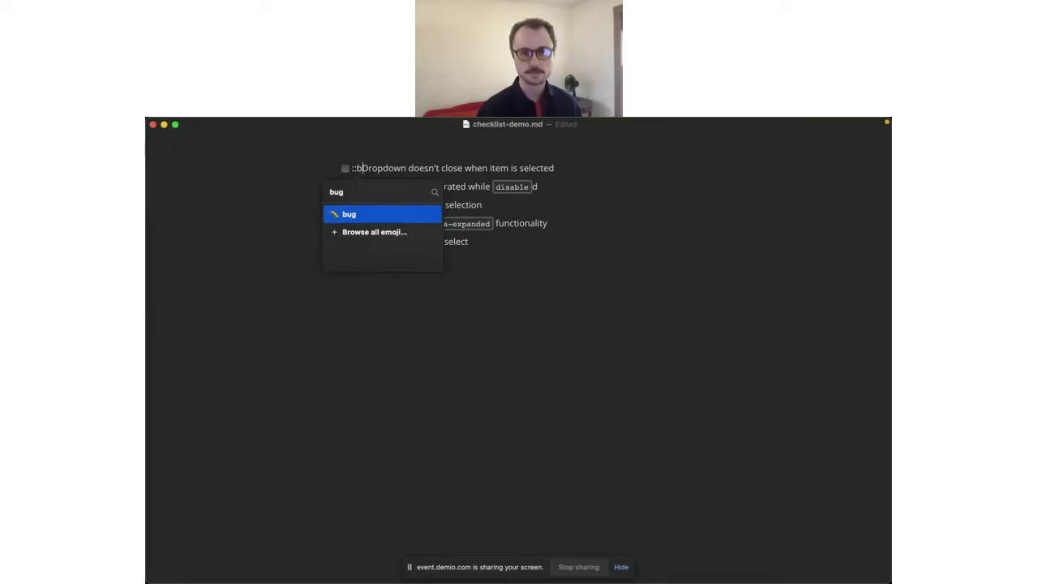
pyautogui.press('Return')
pyautogui.write('::')
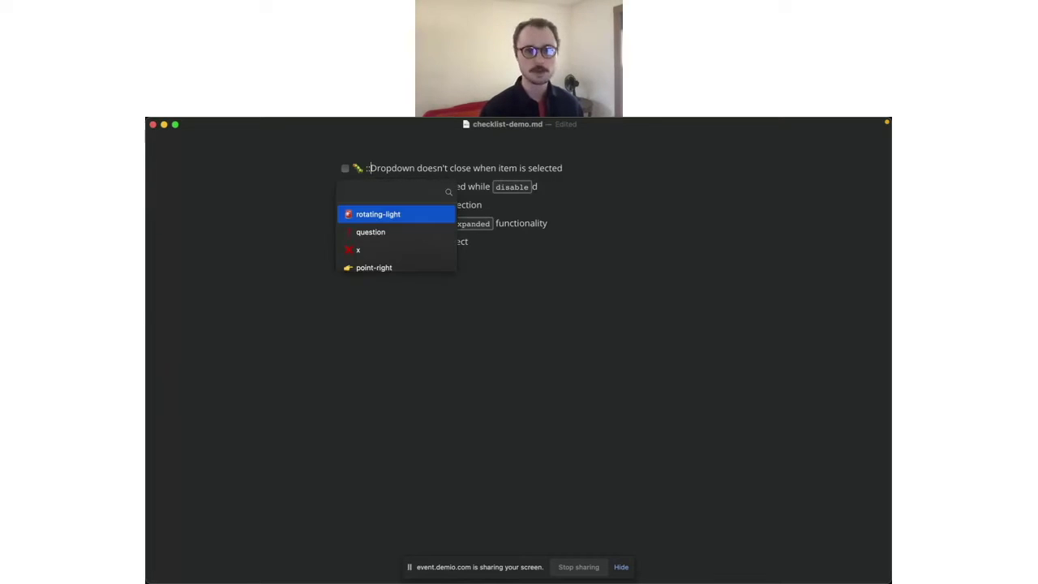
pyautogui.write('red')
pyautogui.press('Return')
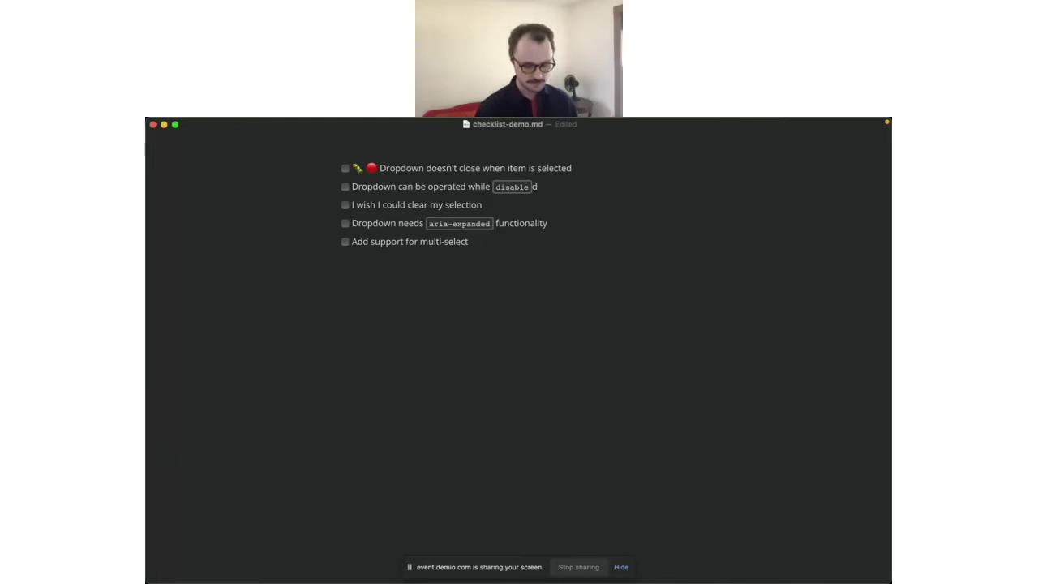
# Insert a bug emoji and a red circle emoji before the text of the task "Dropdown can be operated while disabled".
pyautogui.write('::')
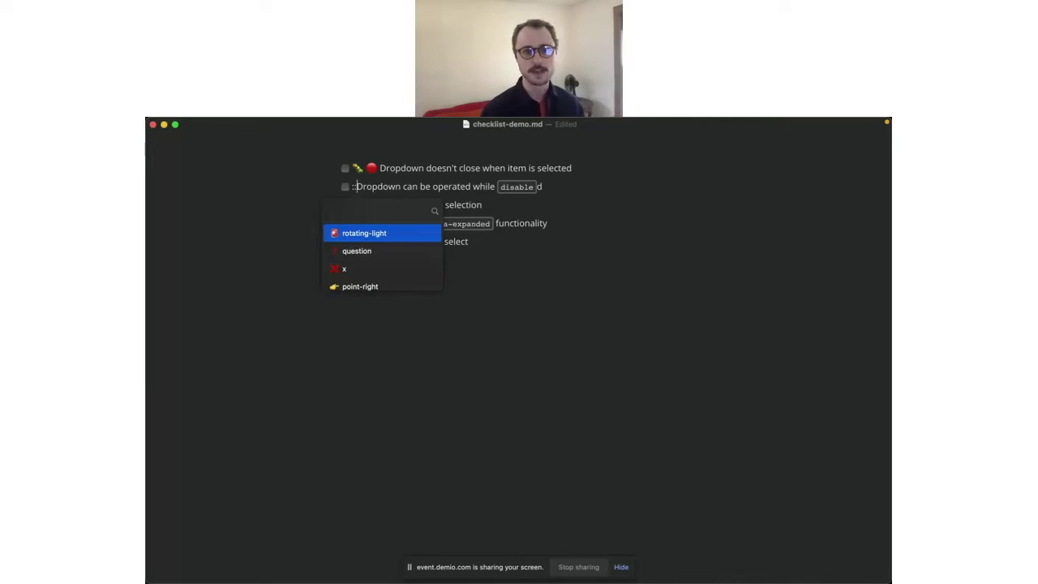
pyautogui.write('bug')
pyautogui.press('Return')
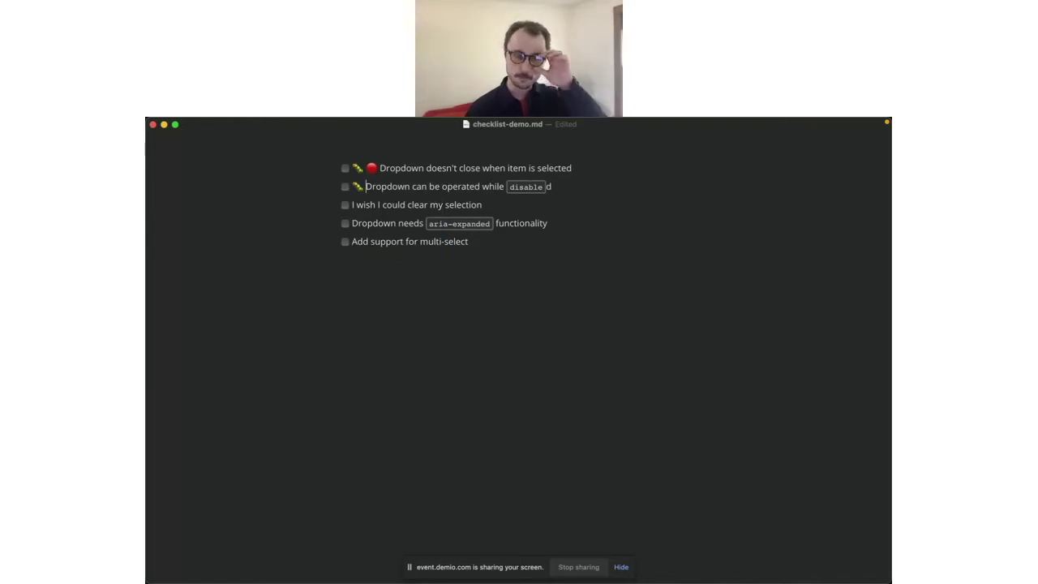
pyautogui.write('::')
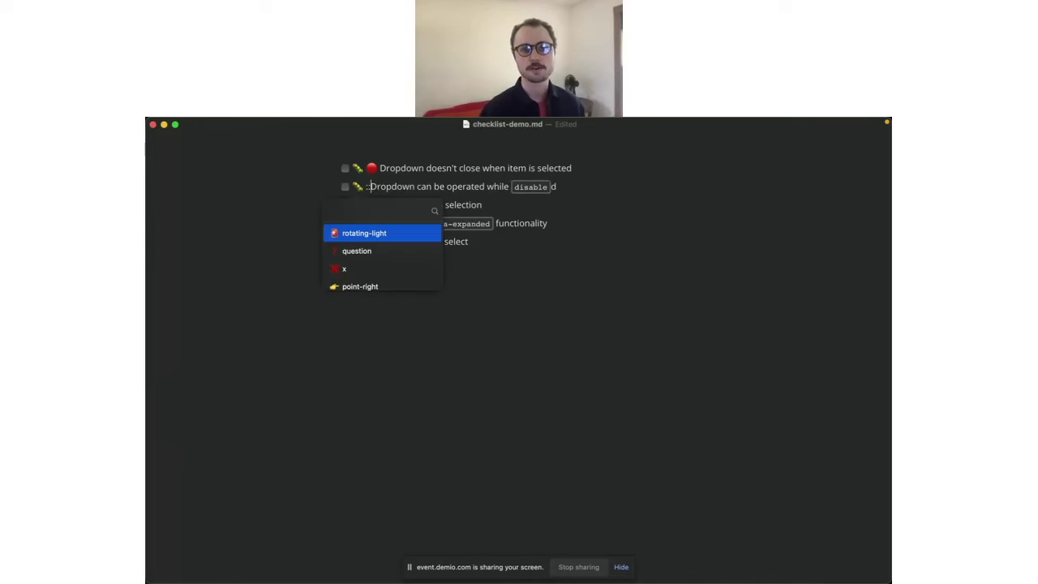
pyautogui.write('red')
pyautogui.press('Return')
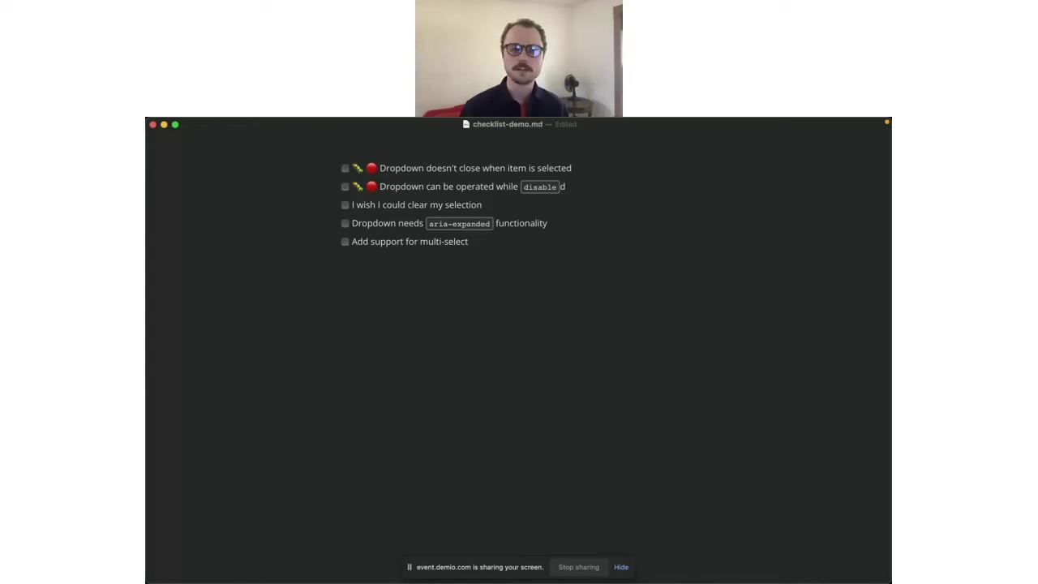
# Insert a new emoji and a yellow circle emoji before the text of the task "I wish I could clear my selection".
pyautogui.write('::')
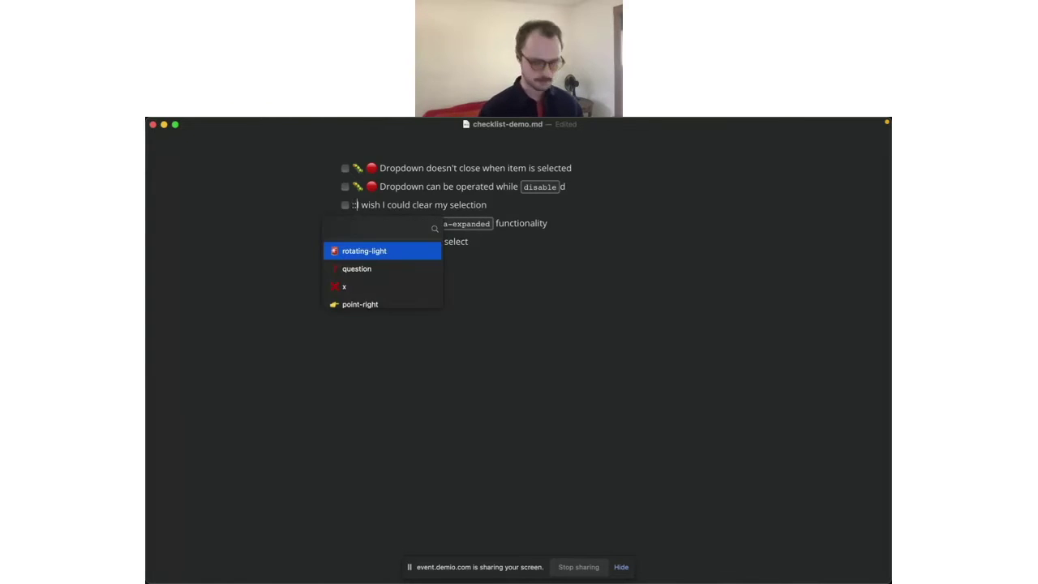
pyautogui.write('new')
pyautogui.press('Return')
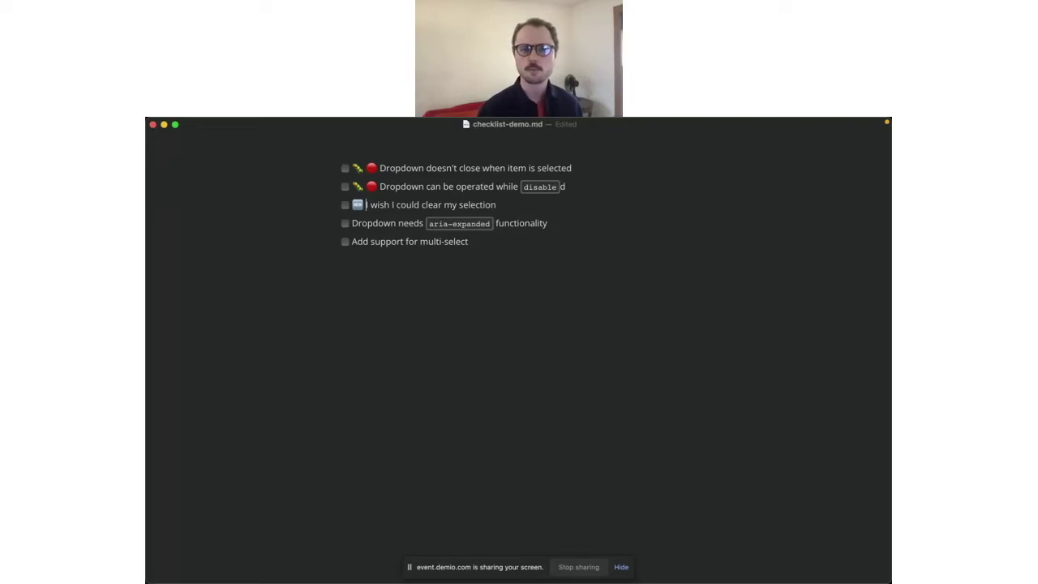
pyautogui.write('::yellow')
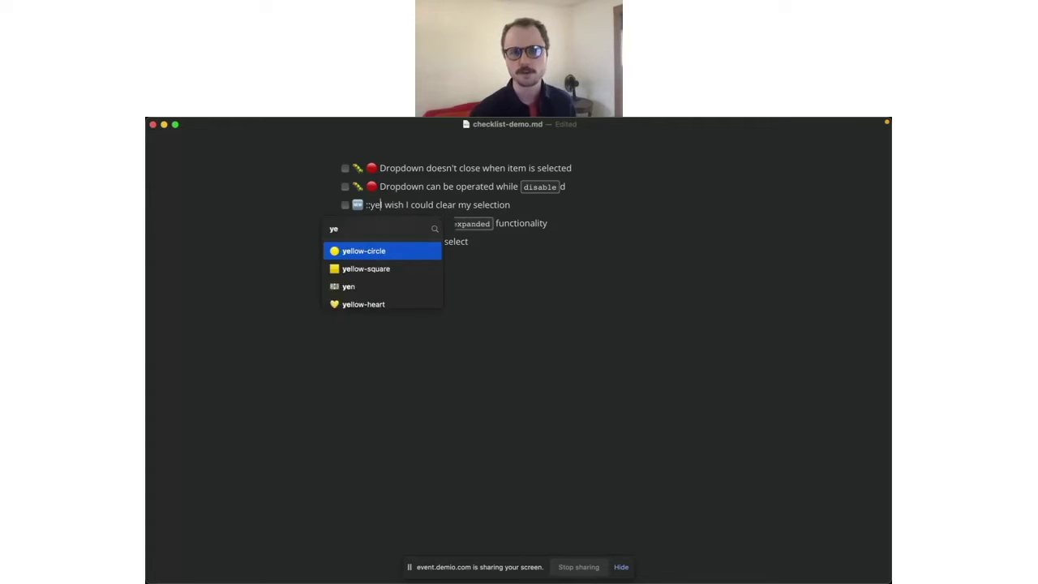
pyautogui.press('Return')
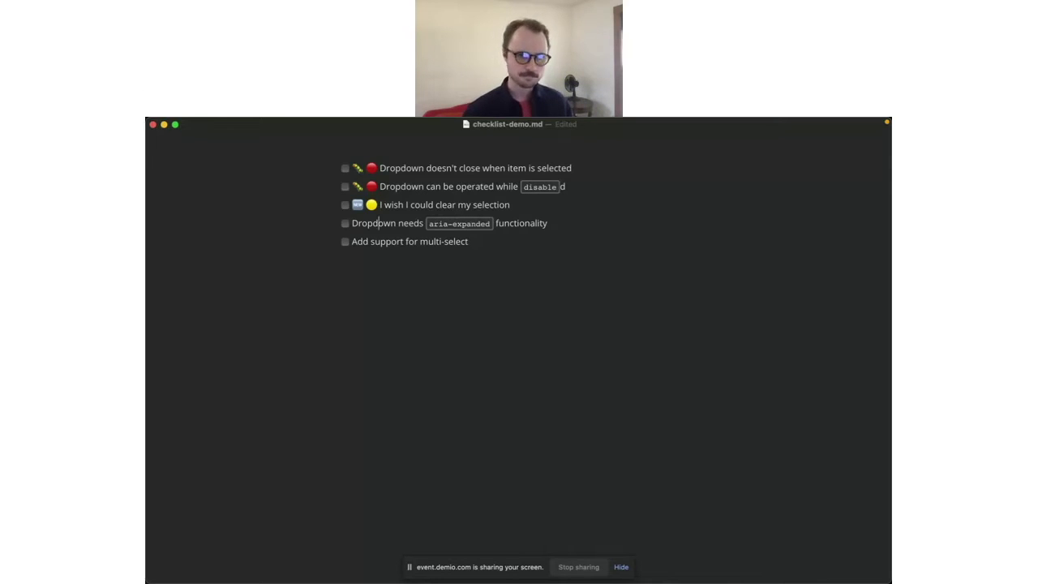
# Insert a keyboard emoji and a red circle emoji before the text of the task "Dropdown needs aria-expanded functionality".
pyautogui.click(352, 223)
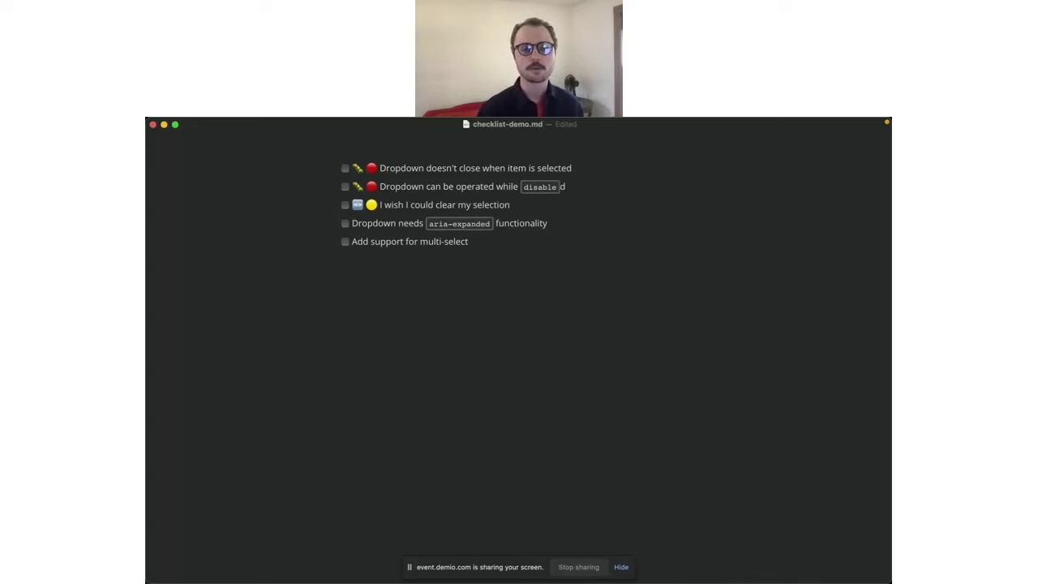
pyautogui.write('::key')
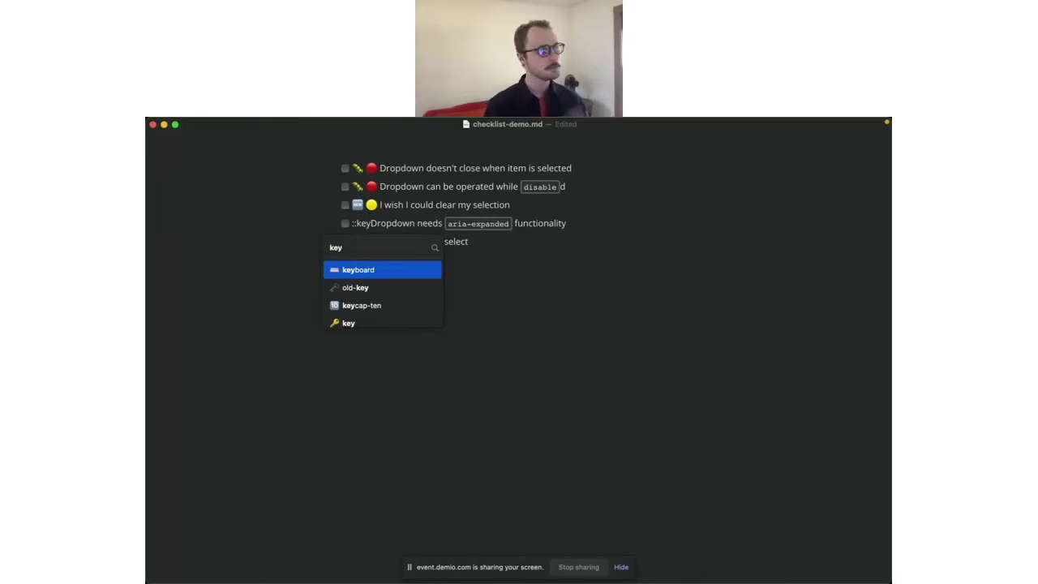
pyautogui.press('Return')
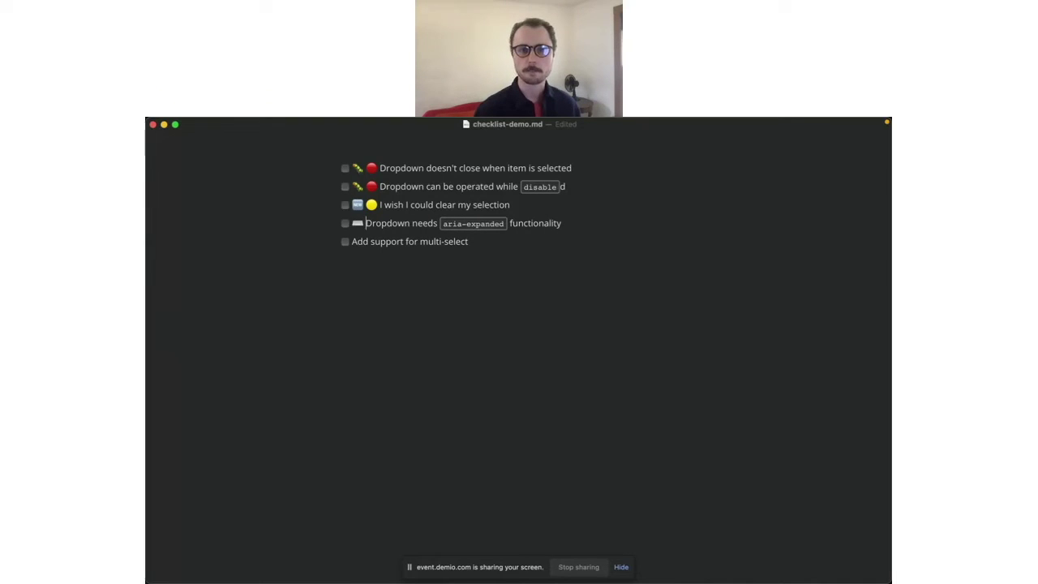
pyautogui.write('::')
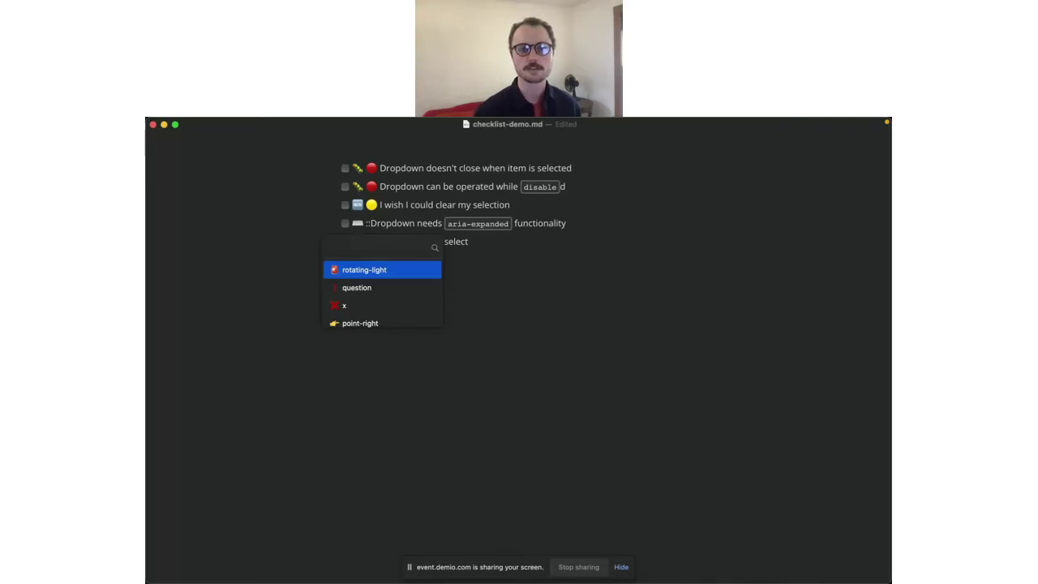
pyautogui.write('red')
pyautogui.press('Return')
# Insert a new emoji and a green circle emoji before the text of the task "Add support for multi-select".
pyautogui.press('Down')
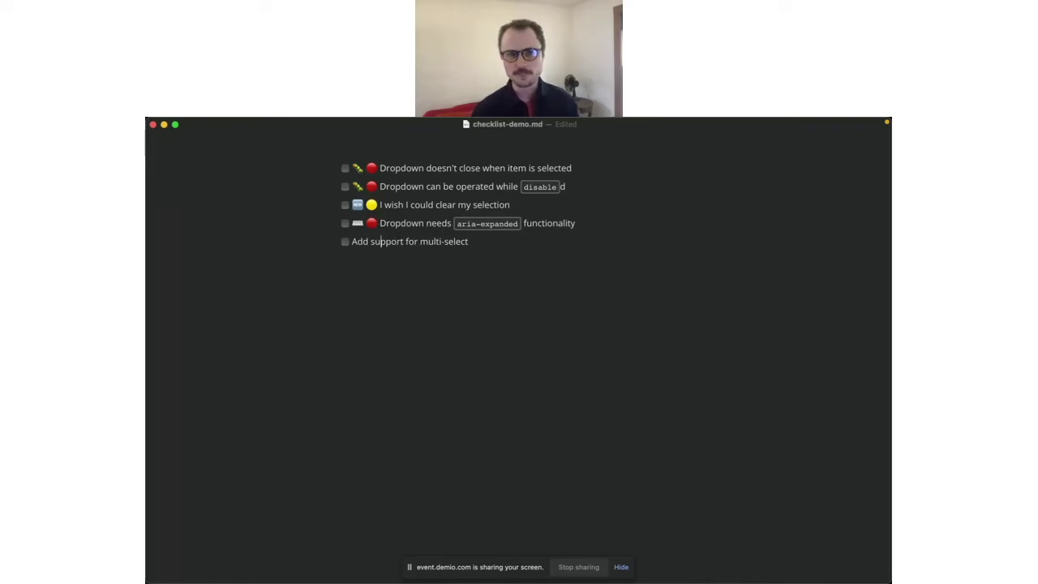
pyautogui.click(352, 242)
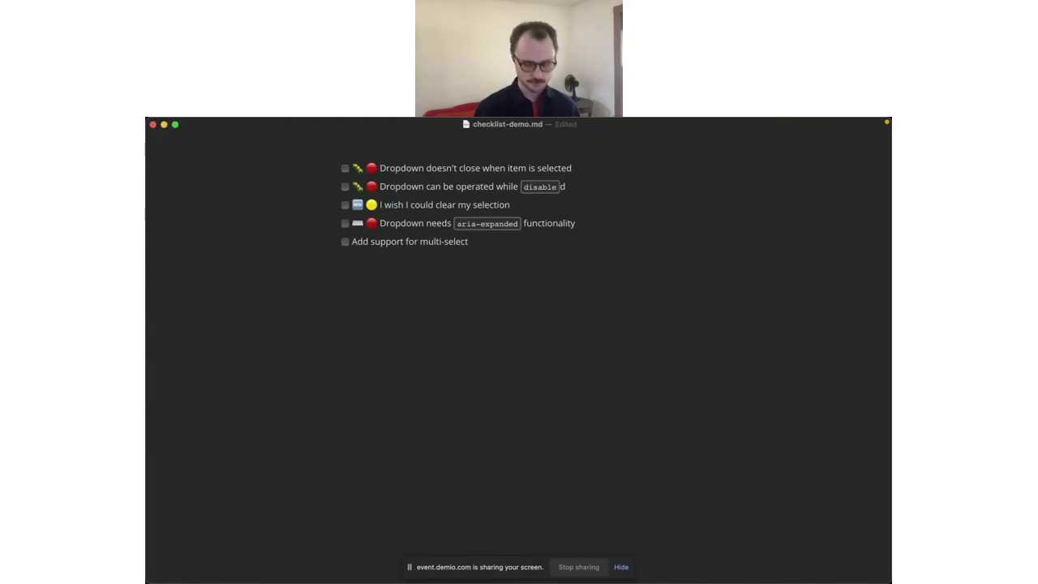
pyautogui.write(':')
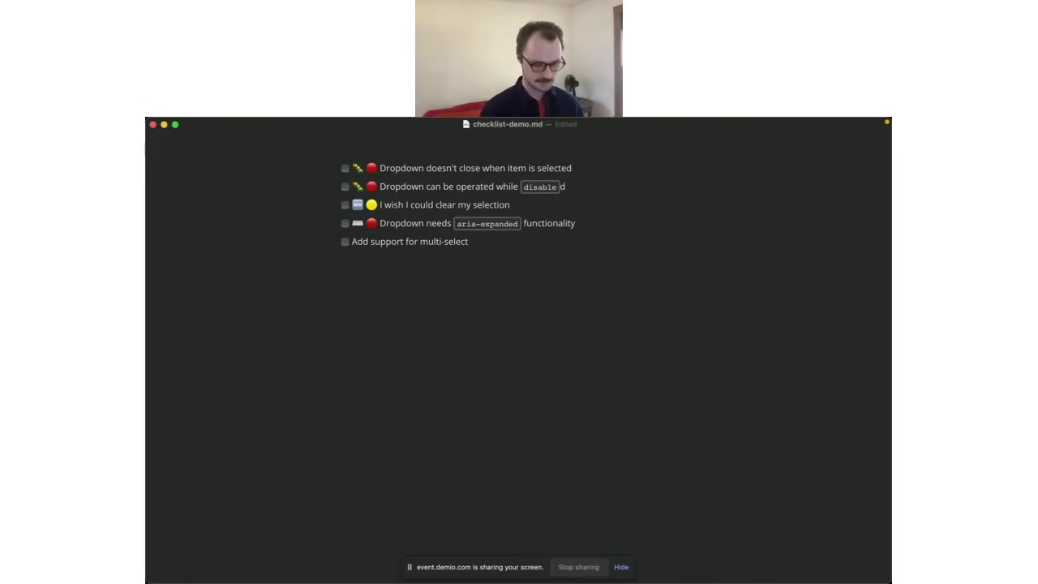
pyautogui.write(':new')
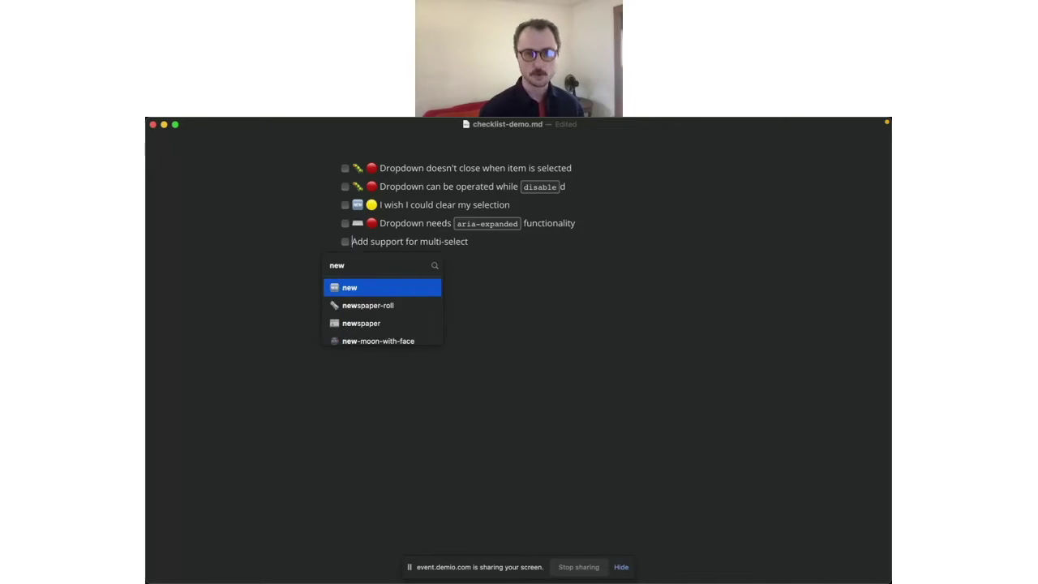
pyautogui.press('Return')
pyautogui.write(':gre')
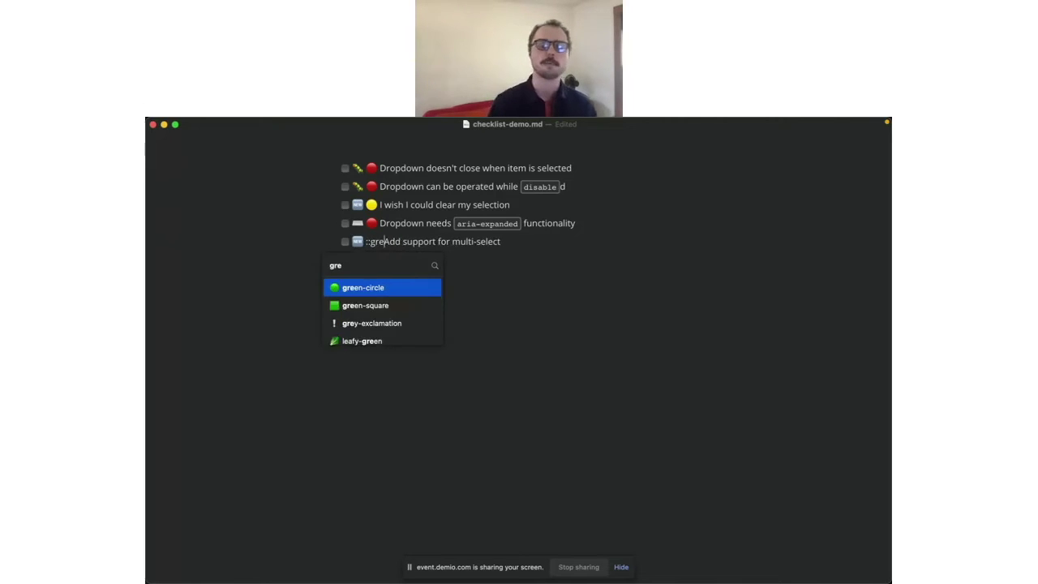
pyautogui.press('Return')
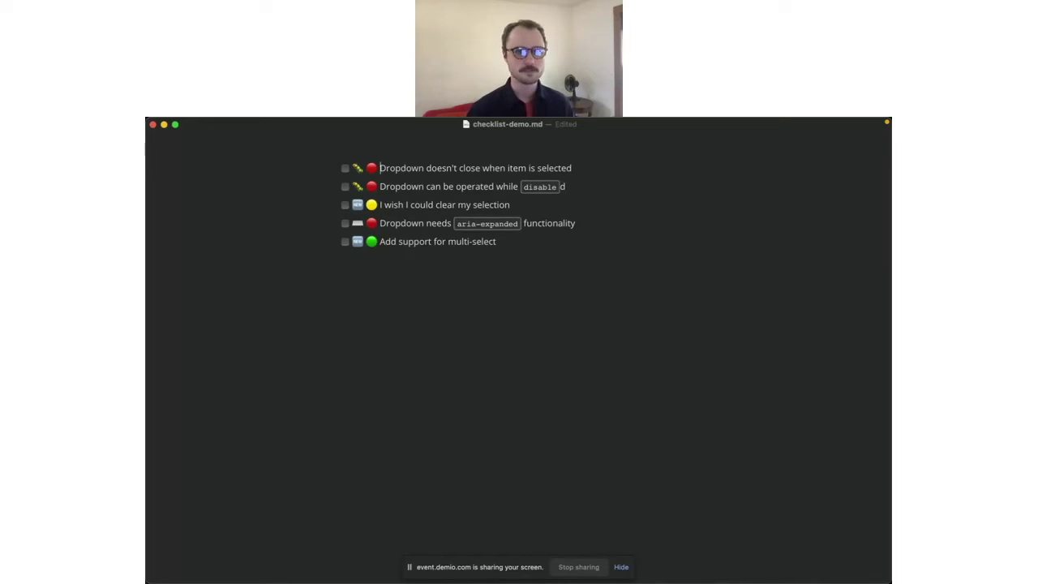
# Nest the two red-circle bug tasks as subtasks under a single parent item holding only the bug emoji.
pyautogui.press('Return')
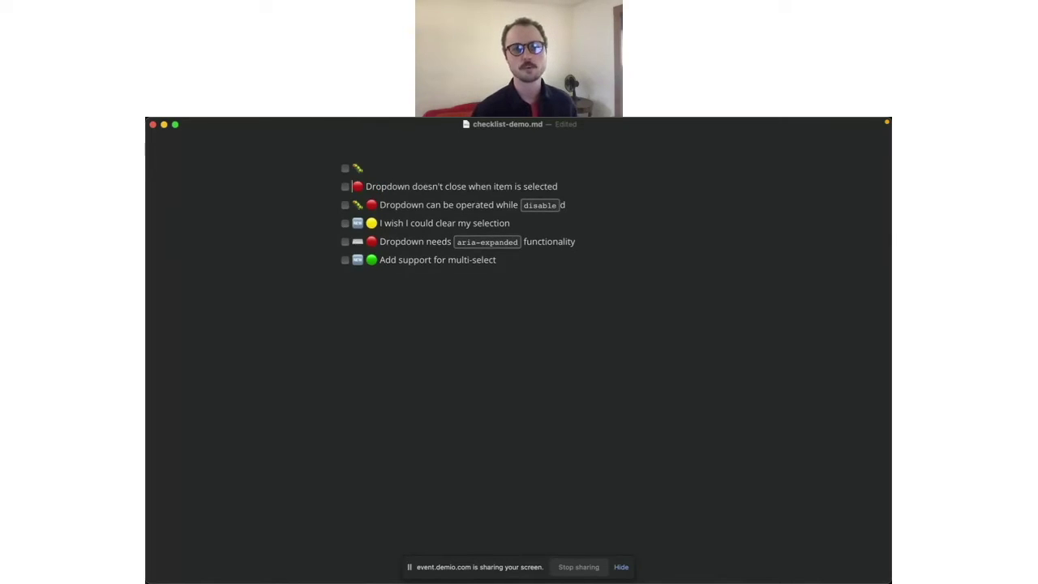
pyautogui.press('Tab')
pyautogui.press('BackSpace')
pyautogui.press('BackSpace')
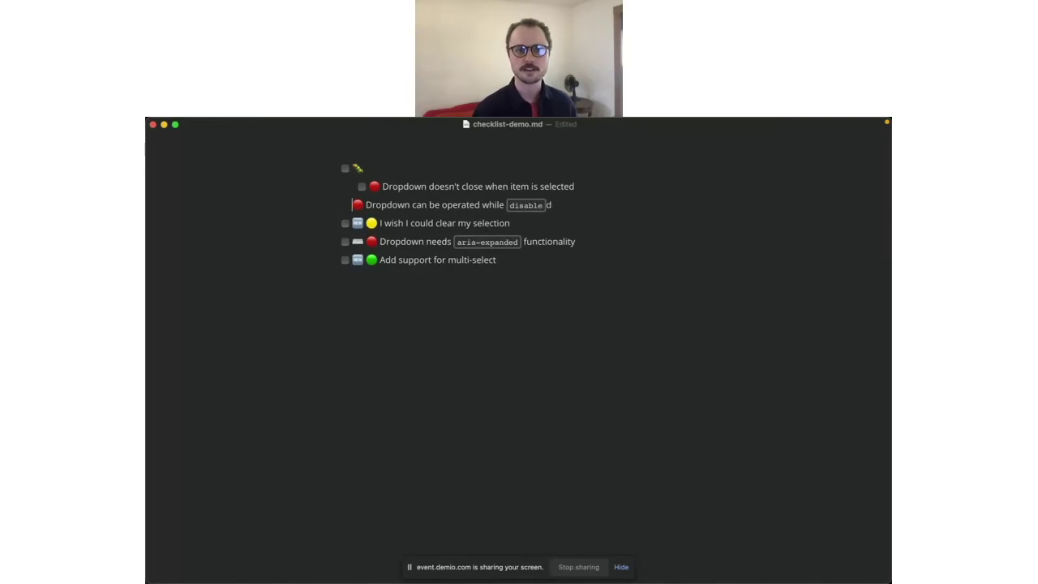
pyautogui.press('BackSpace')
pyautogui.press('Return')
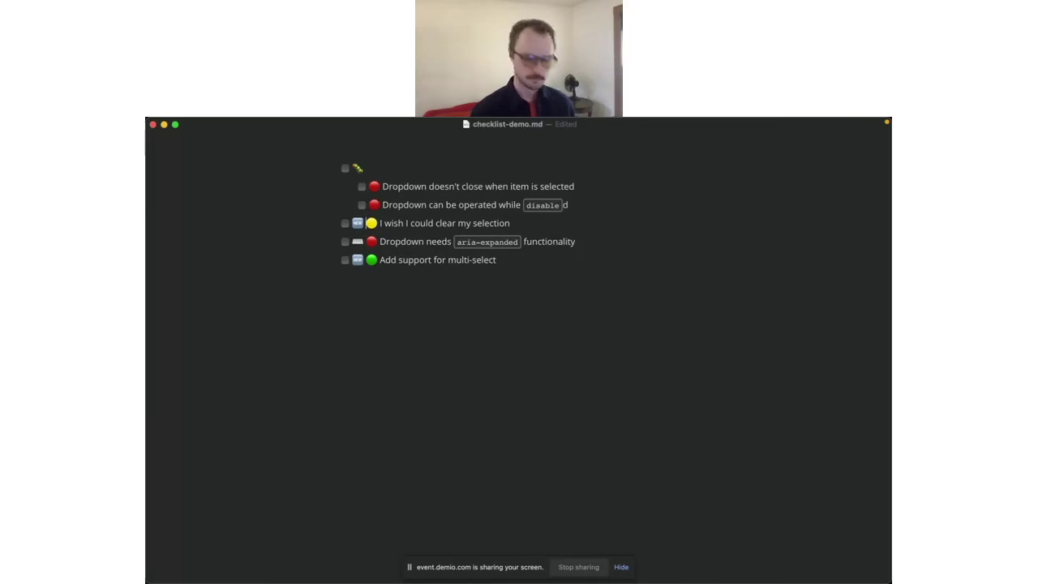
# Copy the green circle and text of "Add support for multi-select" and remove that task from the end of the list.
pyautogui.press('Down')
pyautogui.hotkey('shift', 'End')
pyautogui.press('super+c')
pyautogui.press('BackSpace')
pyautogui.press('BackSpace')
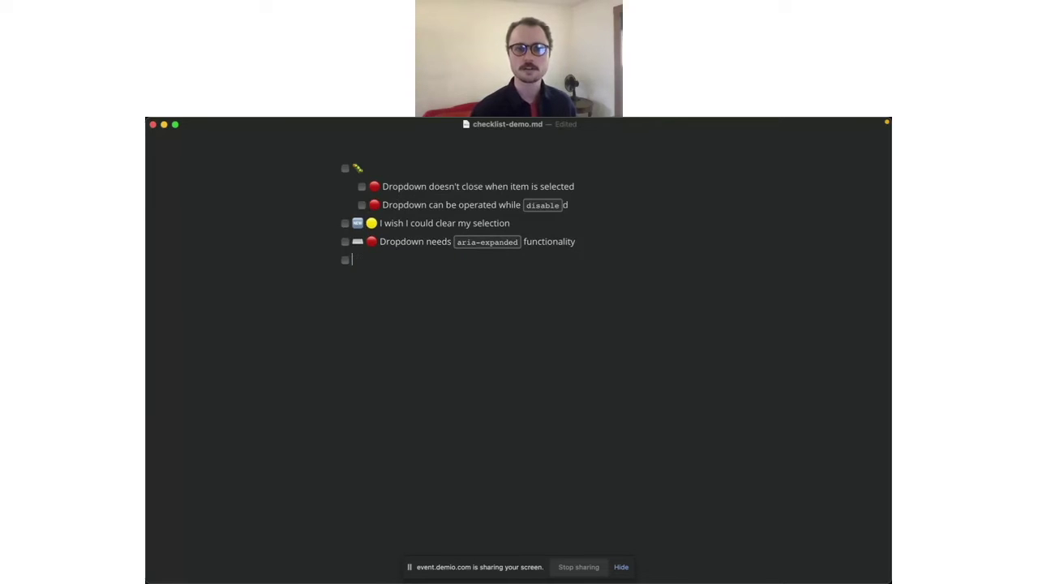
pyautogui.press('BackSpace')
pyautogui.press('BackSpace')
pyautogui.press('Up')
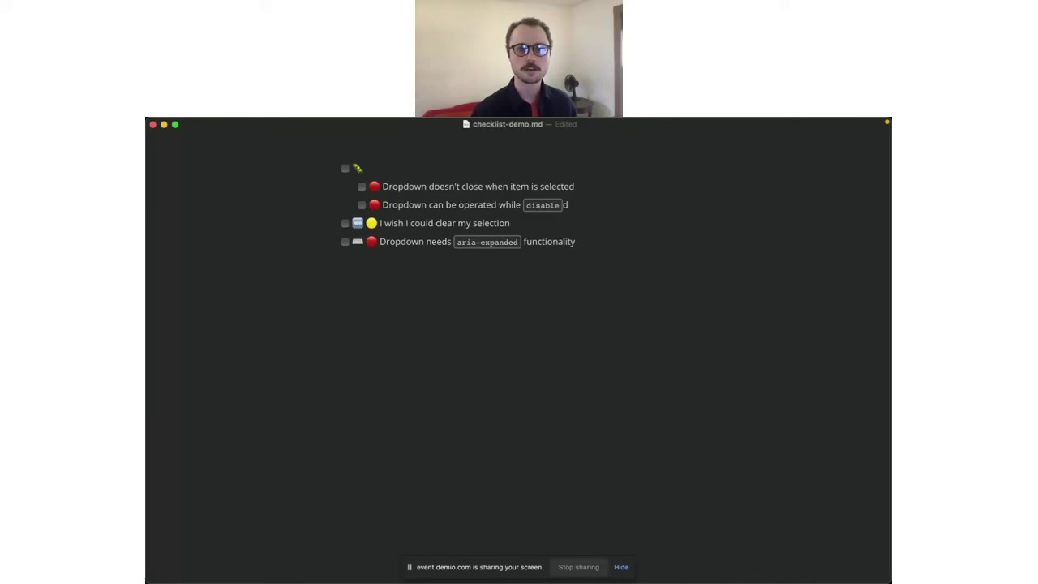
# Nest "I wish I could clear my selection" under its new emoji and paste the copied "Add support for multi-select" as a second subtask.
pyautogui.click(364, 223)
pyautogui.press('Return')
pyautogui.press('Tab')
pyautogui.press('End')
pyautogui.press('Return')
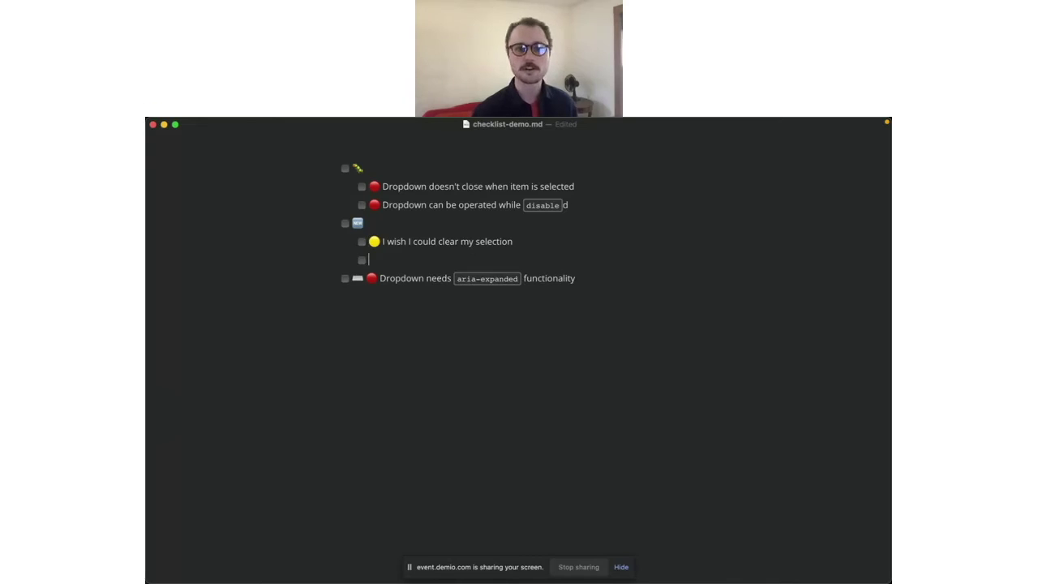
pyautogui.press('super+v')
# Split the aria-expanded task after its keyboard emoji and nest the red-circle text as a subtask beneath it.
pyautogui.press('Down')
pyautogui.press('Home')
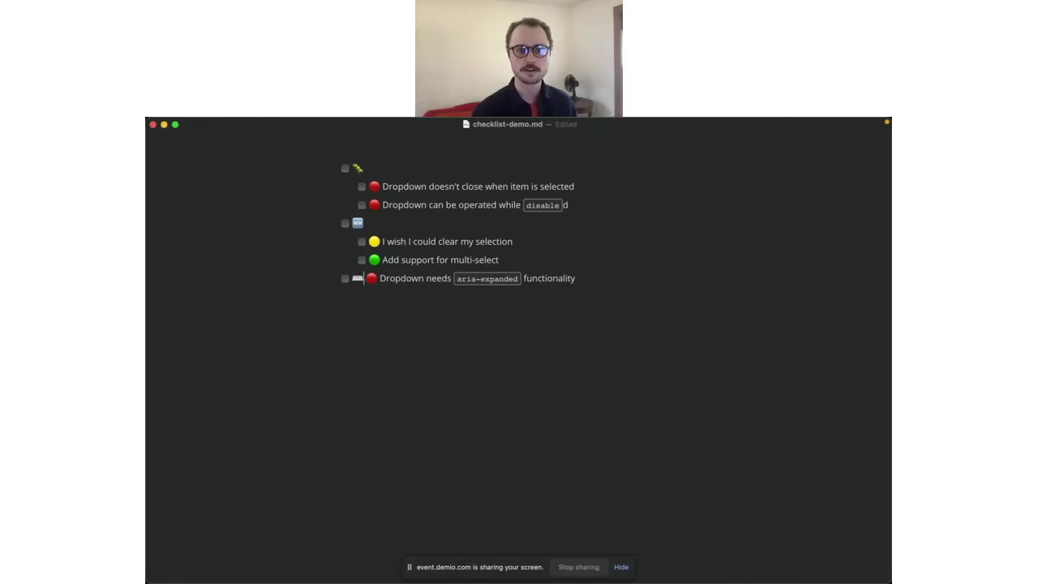
pyautogui.press('Right')
pyautogui.press('Return')
pyautogui.press('Tab')
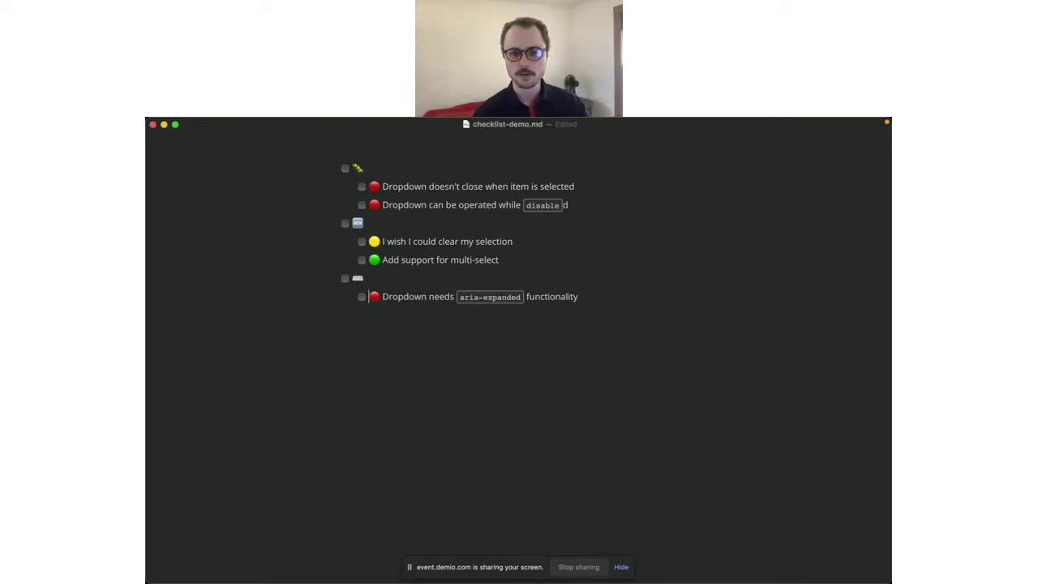
# View the Emoji-Coding Your Checklists slides in Google Chrome from "Demo Time!" to the stag emoji slide, and return to the May Meetup window.
pyautogui.moveTo(766, 581)
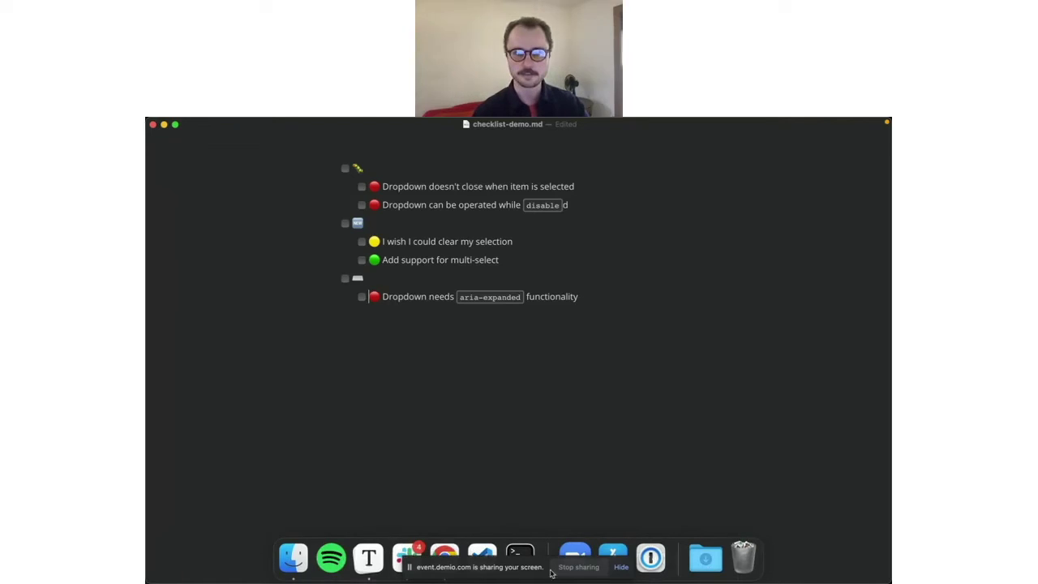
pyautogui.click(445, 574)
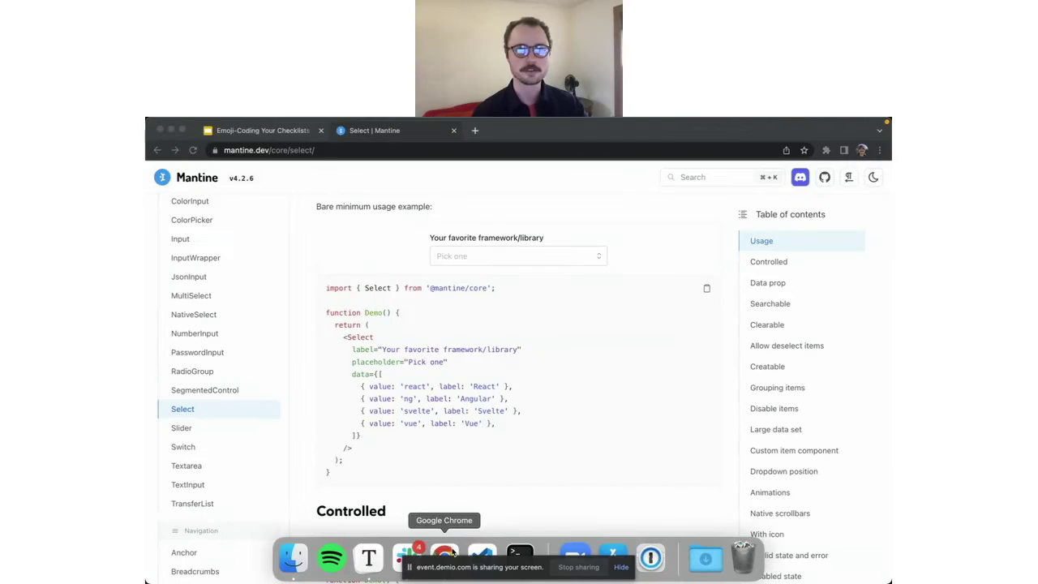
pyautogui.click(262, 131)
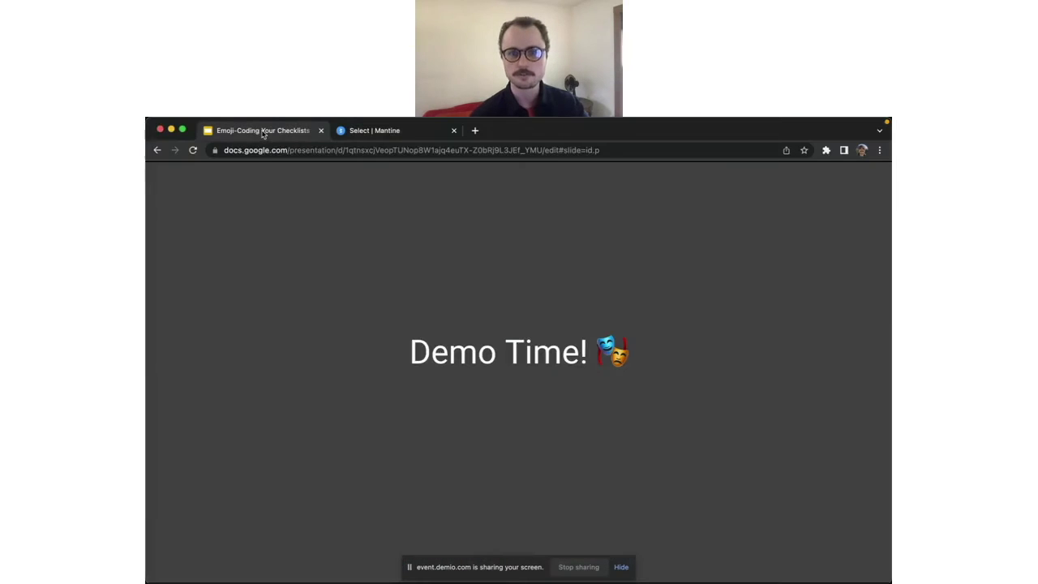
pyautogui.click(485, 350)
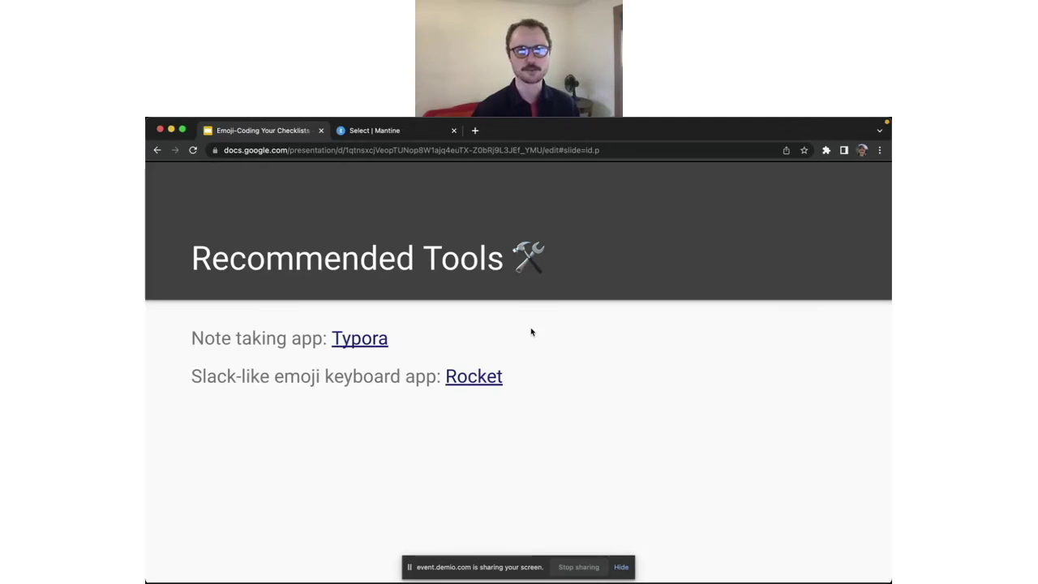
pyautogui.press('Right')
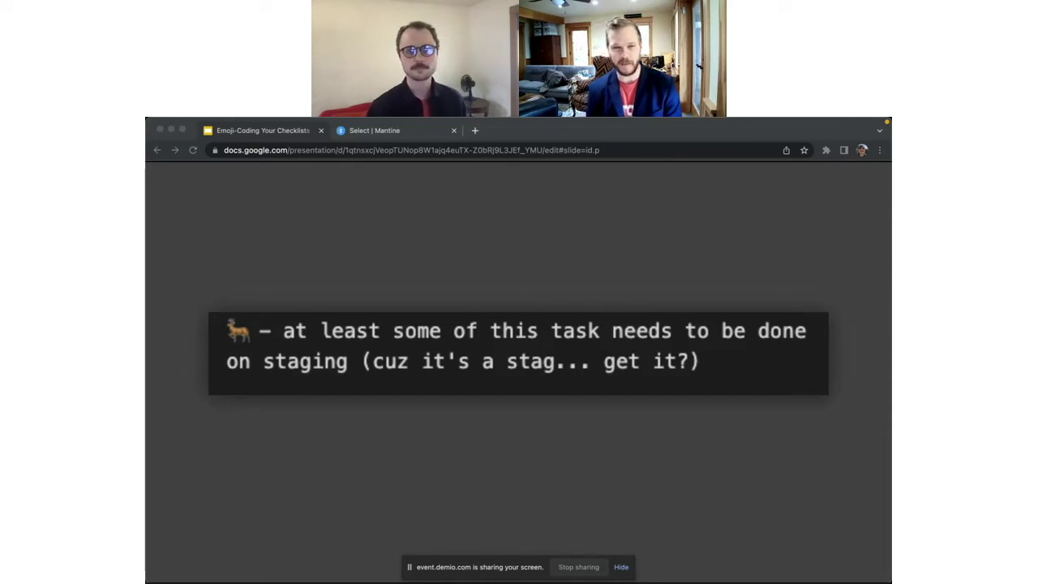
pyautogui.press('super+Tab')
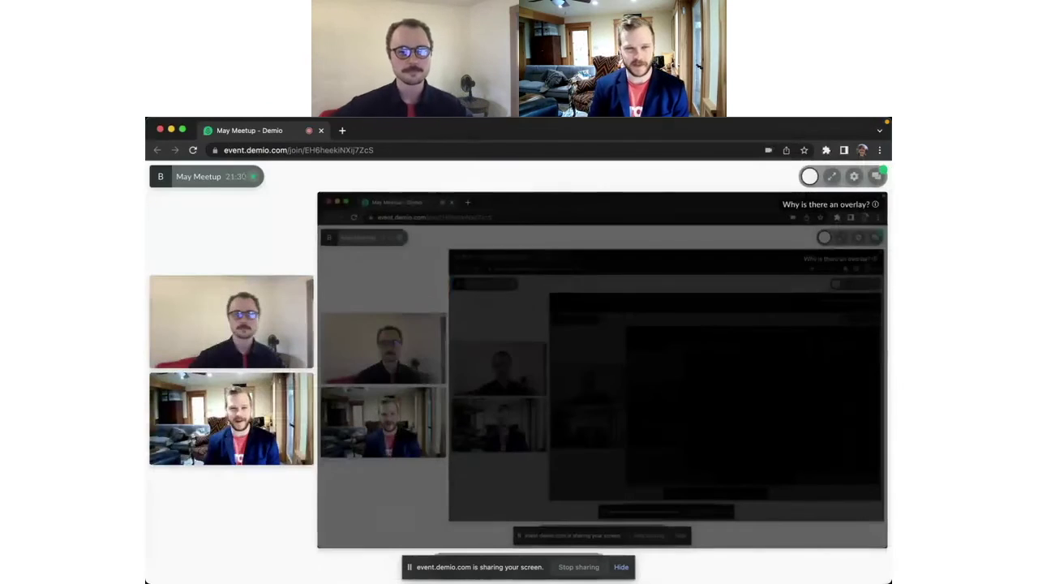